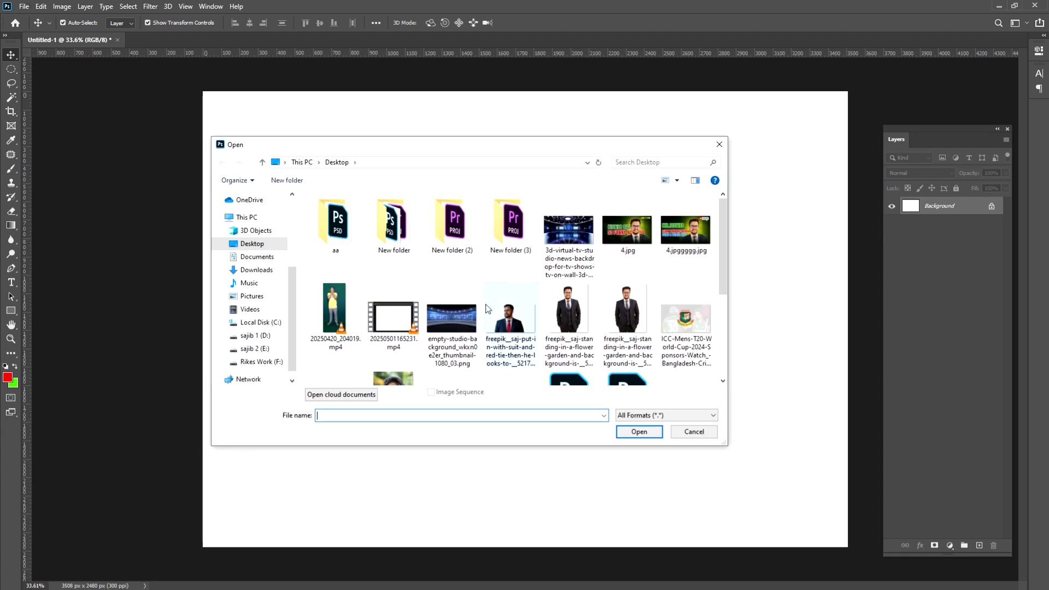
# Open the portrait photo whose file name ends in 1288182.jpg from the Desktop folder
pyautogui.scroll(-1, 500, 292)
pyautogui.click(388, 326)
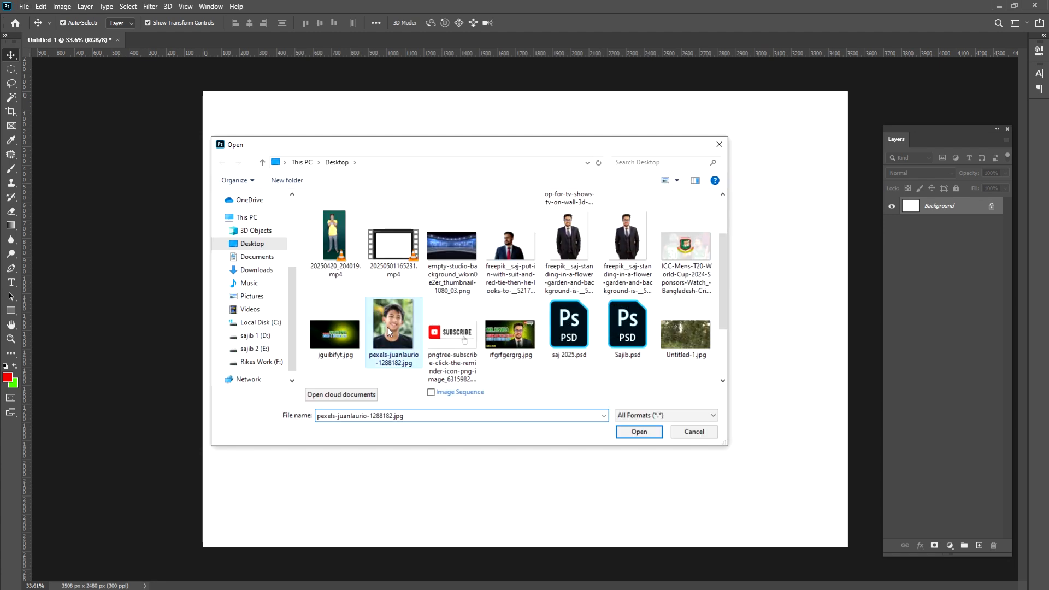
pyautogui.click(640, 432)
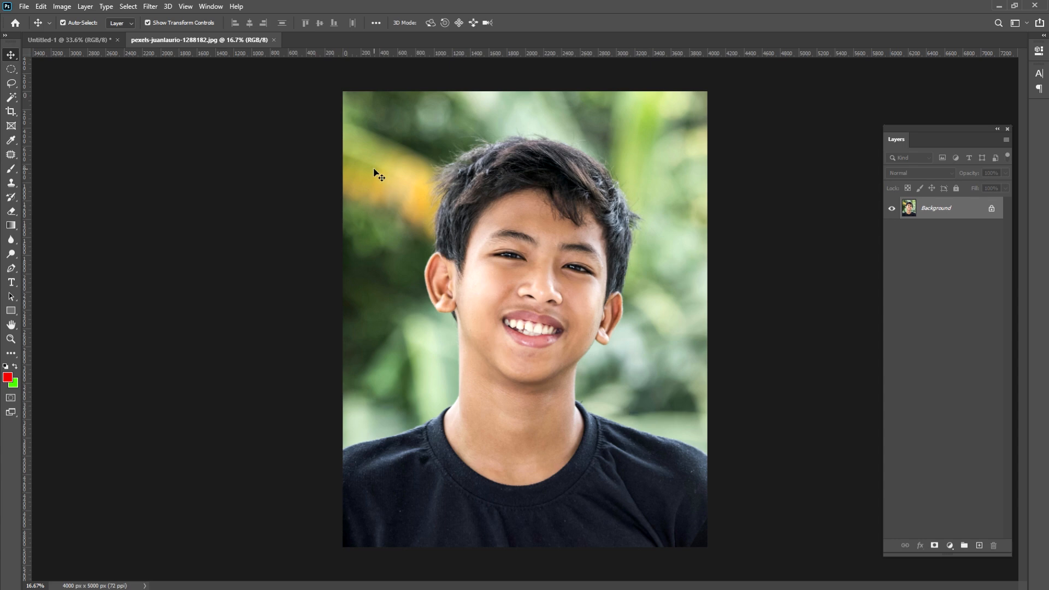
# Try a Rectangular Marquee selection around the boy's head and shoulders in the portrait, and deselect it
pyautogui.moveTo(11, 69); pyautogui.dragTo(42, 71)
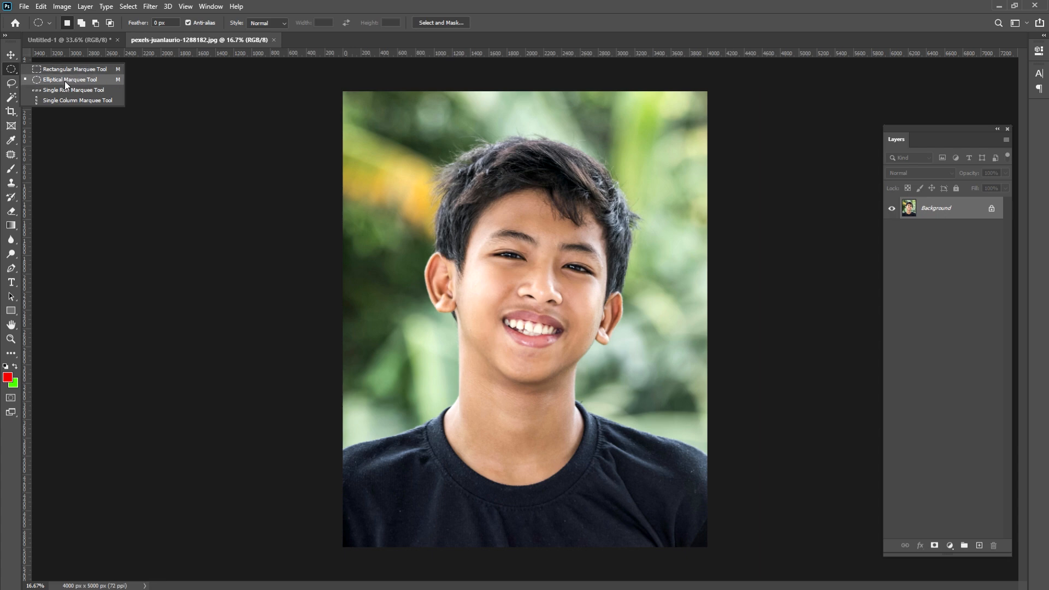
pyautogui.click(60, 70)
pyautogui.moveTo(380, 117); pyautogui.dragTo(662, 491)
pyautogui.scroll(2, 662, 489)
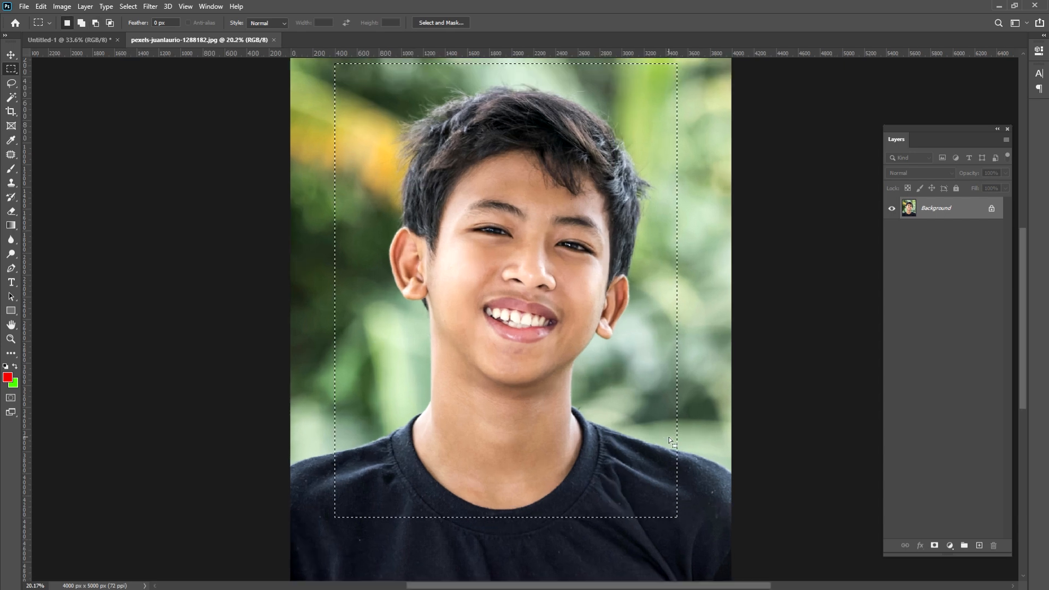
pyautogui.scroll(1, 546, 322)
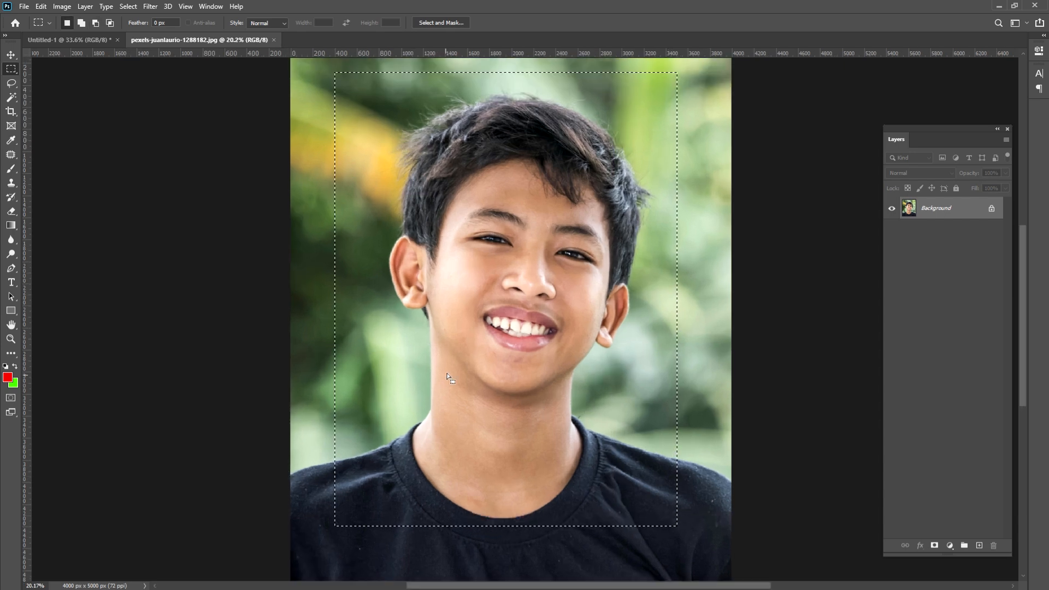
pyautogui.click(636, 388)
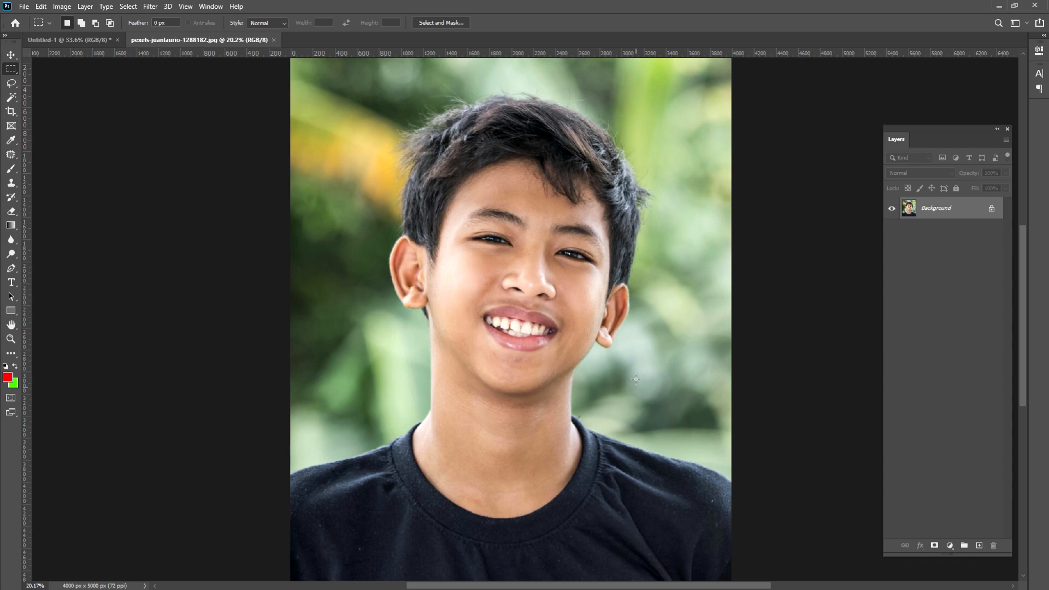
# Outline the boy's head, neck and shirt freehand with the Lasso tool, down past the photo's bottom edge
pyautogui.click(12, 86)
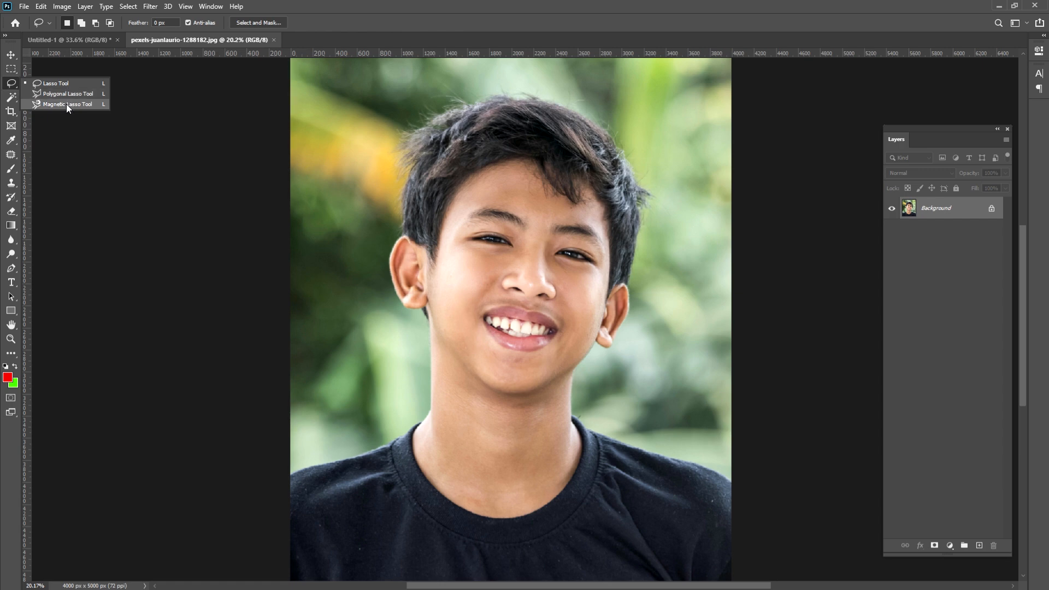
pyautogui.click(11, 98)
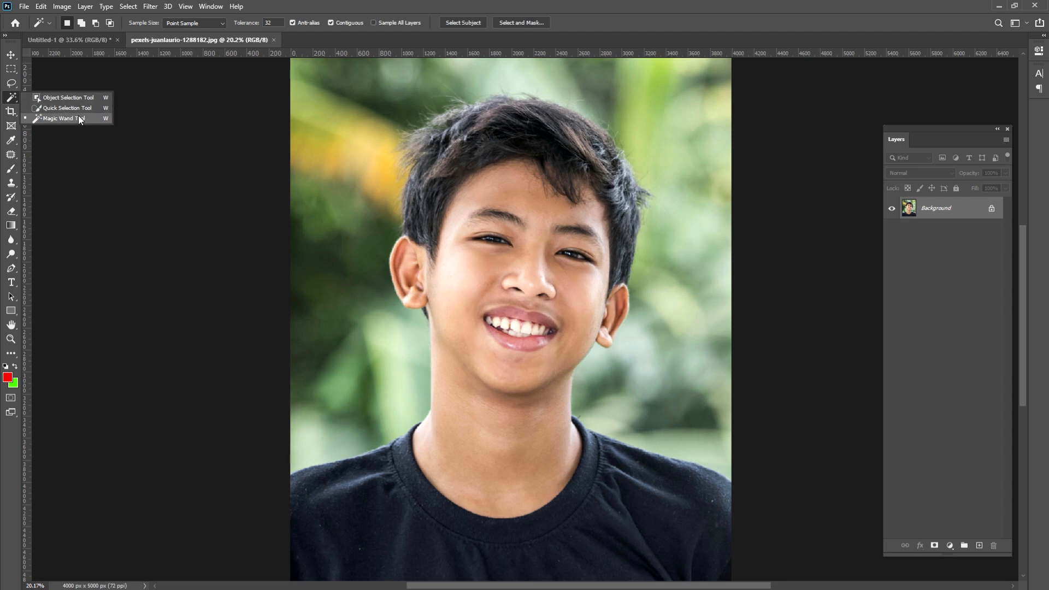
pyautogui.click(11, 83)
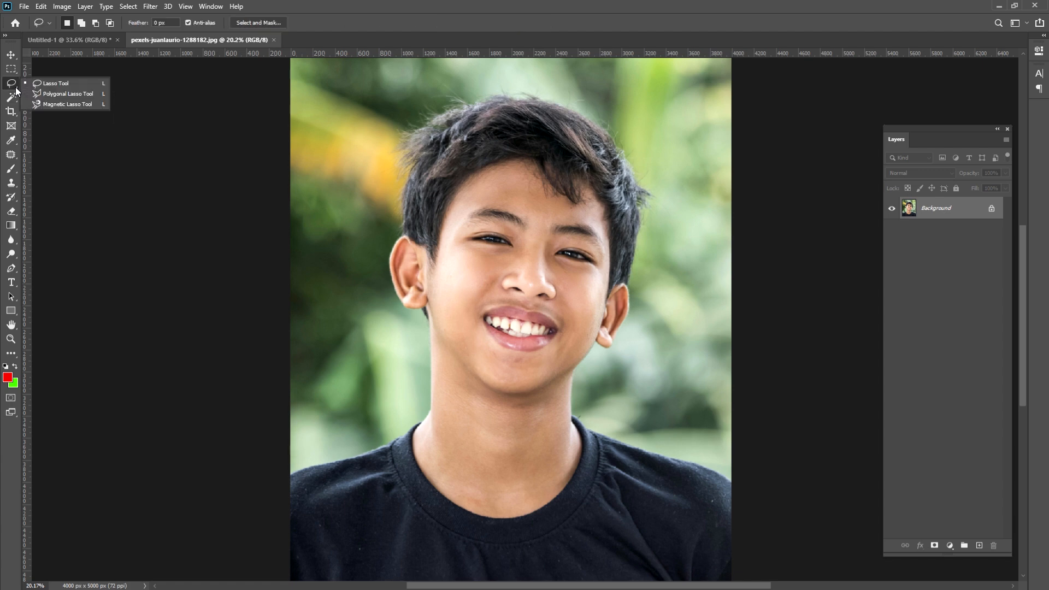
pyautogui.click(56, 87)
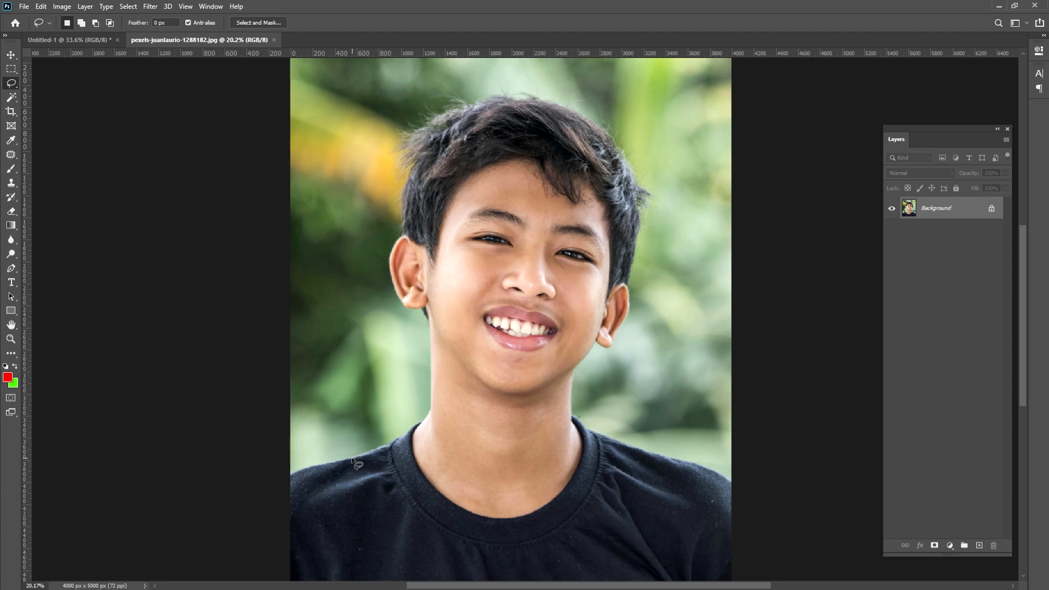
pyautogui.moveTo(352, 457)
pyautogui.mouseDown()
pyautogui.moveTo(418, 429)
pyautogui.moveTo(433, 391)
pyautogui.moveTo(434, 304)
pyautogui.moveTo(407, 300)
pyautogui.moveTo(395, 236)
pyautogui.mouseUp()
pyautogui.moveTo(455, 111)
pyautogui.mouseDown()
pyautogui.moveTo(537, 100)
pyautogui.moveTo(611, 136)
pyautogui.moveTo(639, 274)
pyautogui.moveTo(622, 342)
pyautogui.moveTo(587, 362)
pyautogui.moveTo(570, 415)
pyautogui.moveTo(602, 439)
pyautogui.moveTo(752, 500)
pyautogui.moveTo(773, 579)
pyautogui.mouseUp()
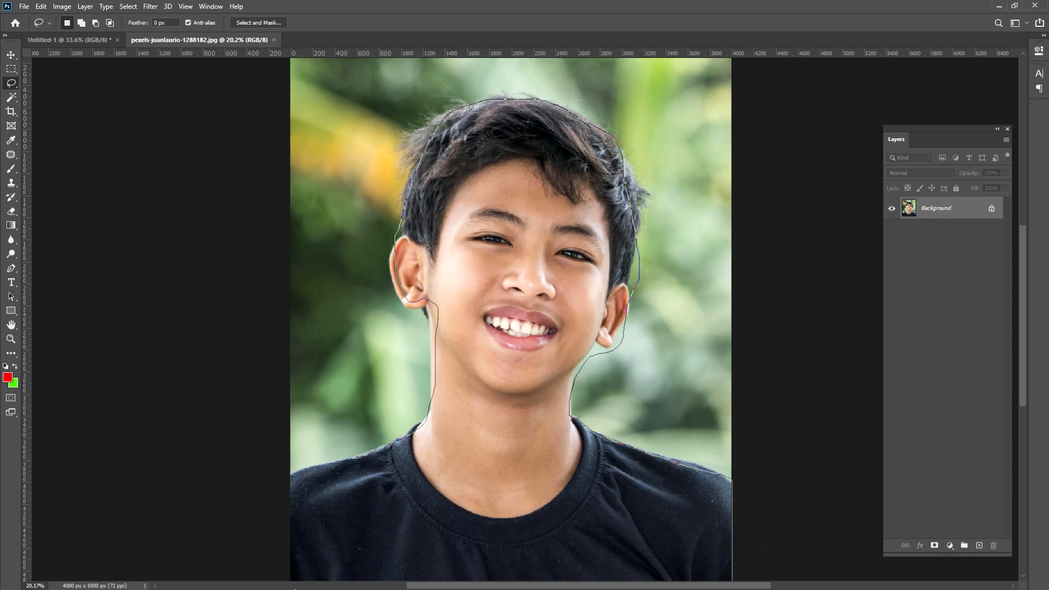
pyautogui.moveTo(244, 584)
pyautogui.mouseDown()
pyautogui.moveTo(245, 509)
pyautogui.moveTo(292, 477)
pyautogui.moveTo(350, 461)
pyautogui.mouseUp()
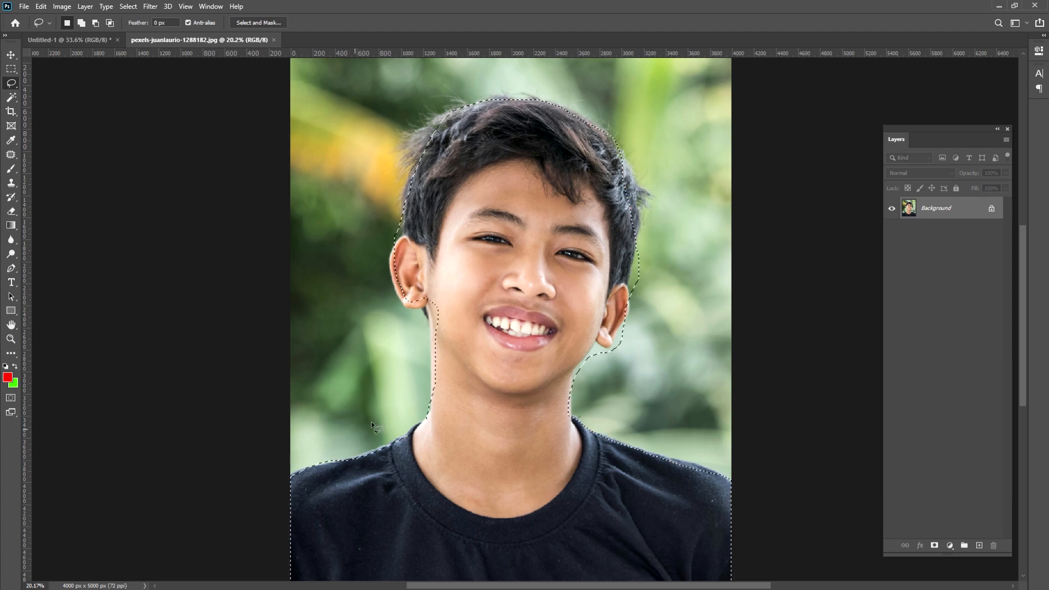
# Copy the lassoed boy from the portrait and paste him into the Untitled-1 document
pyautogui.scroll(-2, 601, 336)
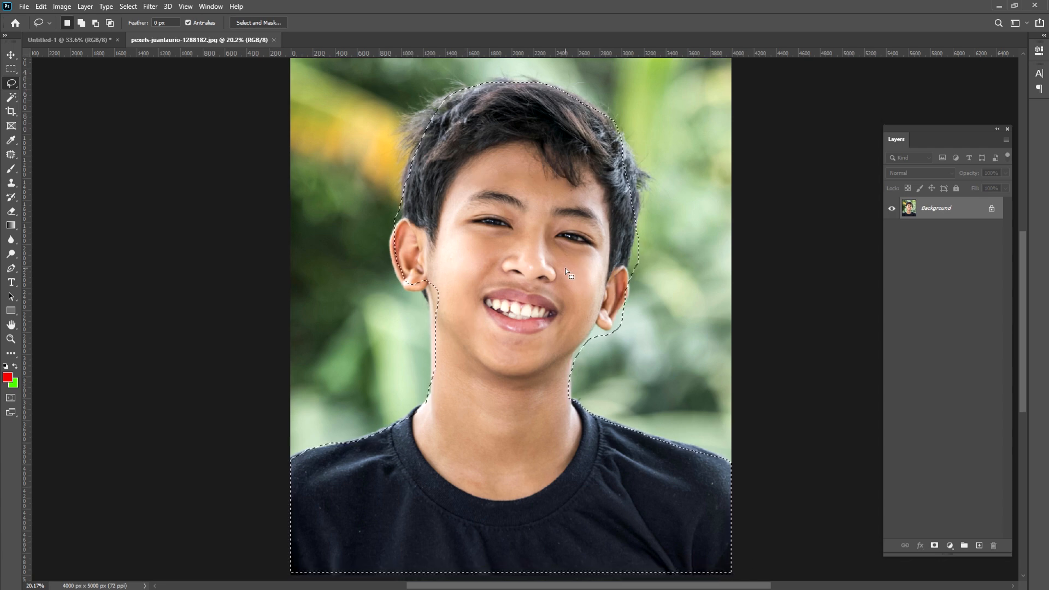
pyautogui.click(90, 38)
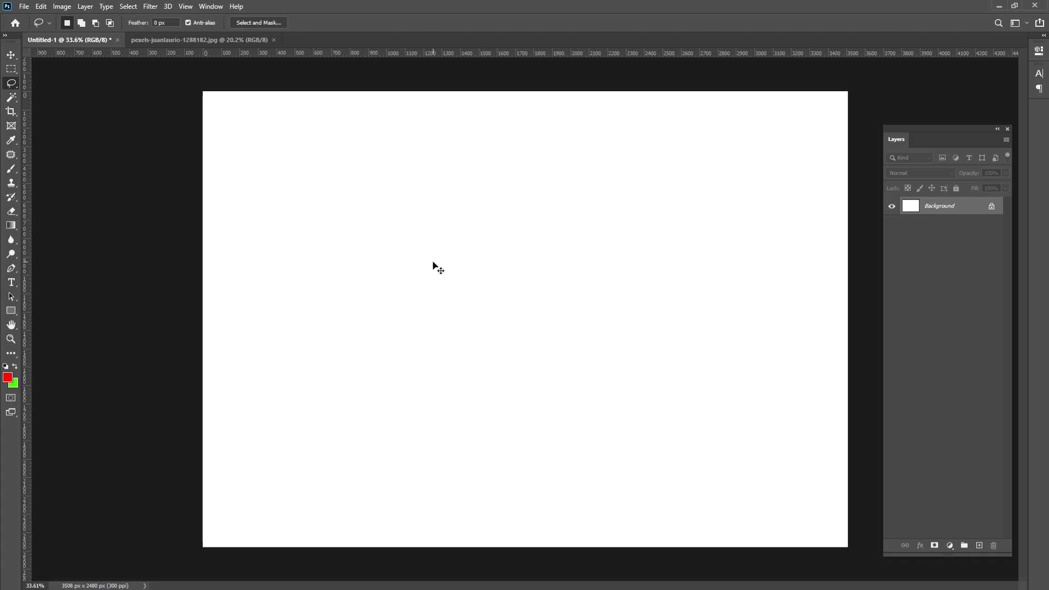
pyautogui.hotkey('ctrl', 'v')
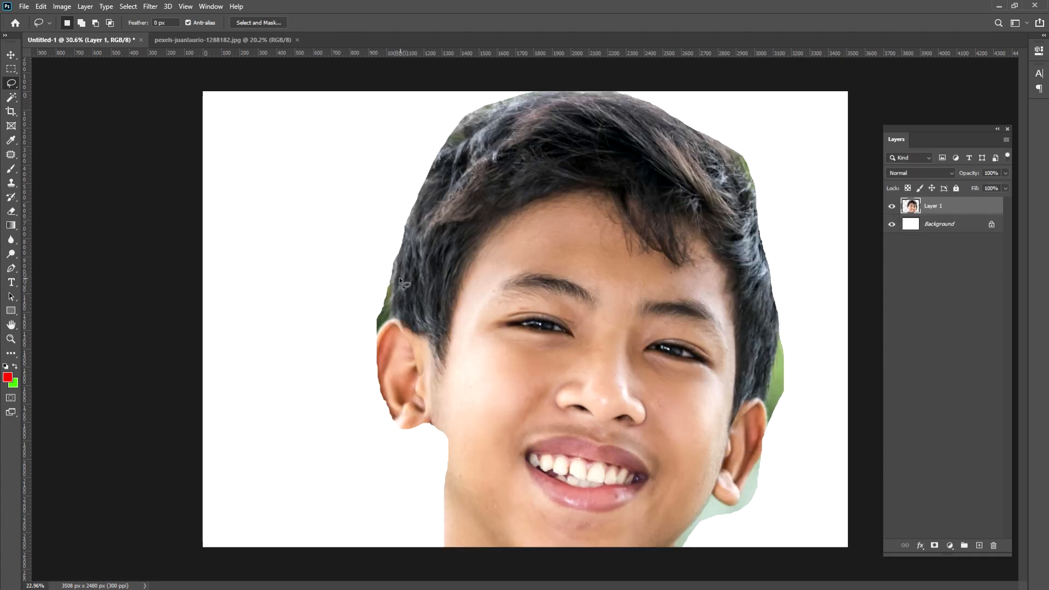
# Scale the pasted cutout of the boy to 53% and move it to the middle of the white canvas
pyautogui.scroll(-4, 417, 274)
pyautogui.scroll(-1, 416, 271)
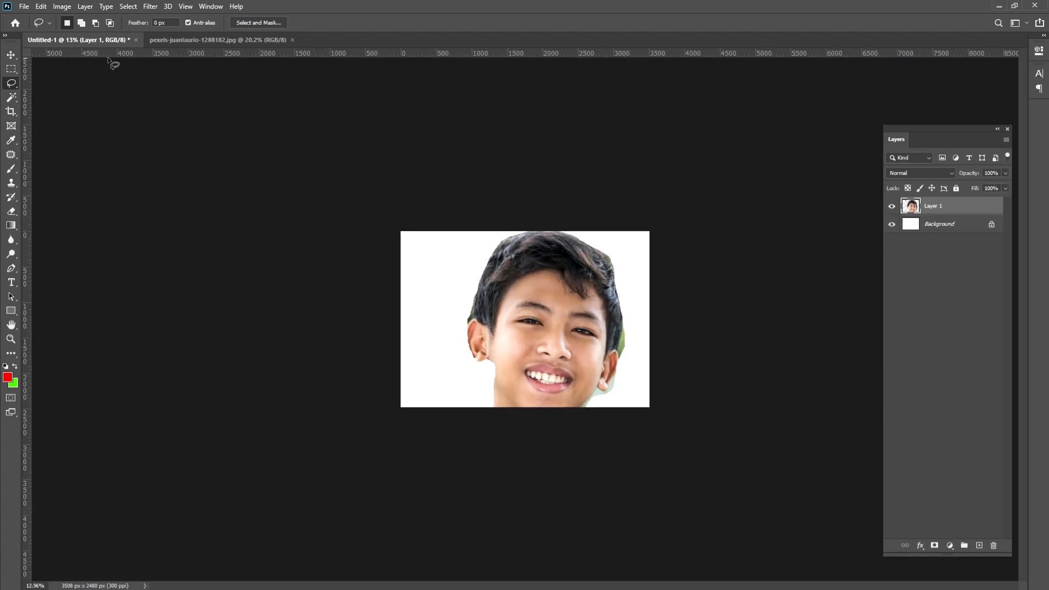
pyautogui.click(11, 55)
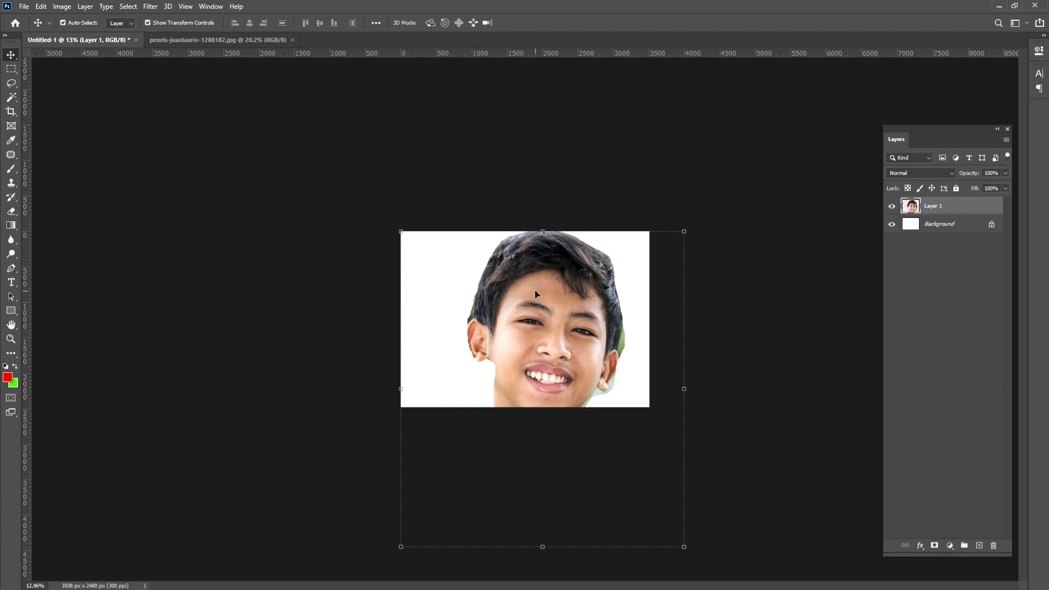
pyautogui.hotkey('ctrl', '-')
pyautogui.hotkey('ctrl', '-')
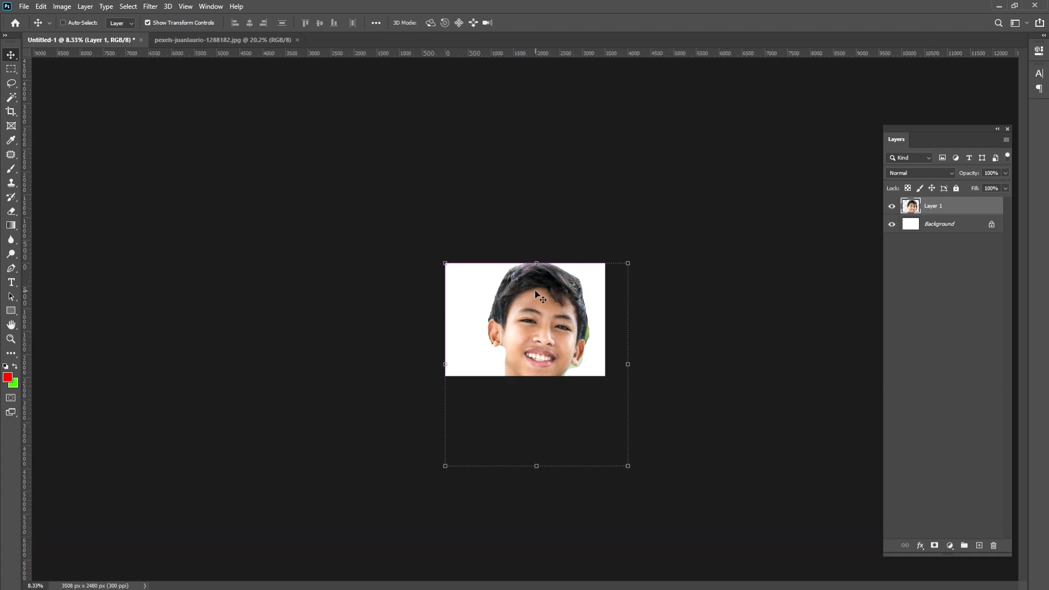
pyautogui.hotkey('ctrl', '+')
pyautogui.hotkey('ctrl', '+')
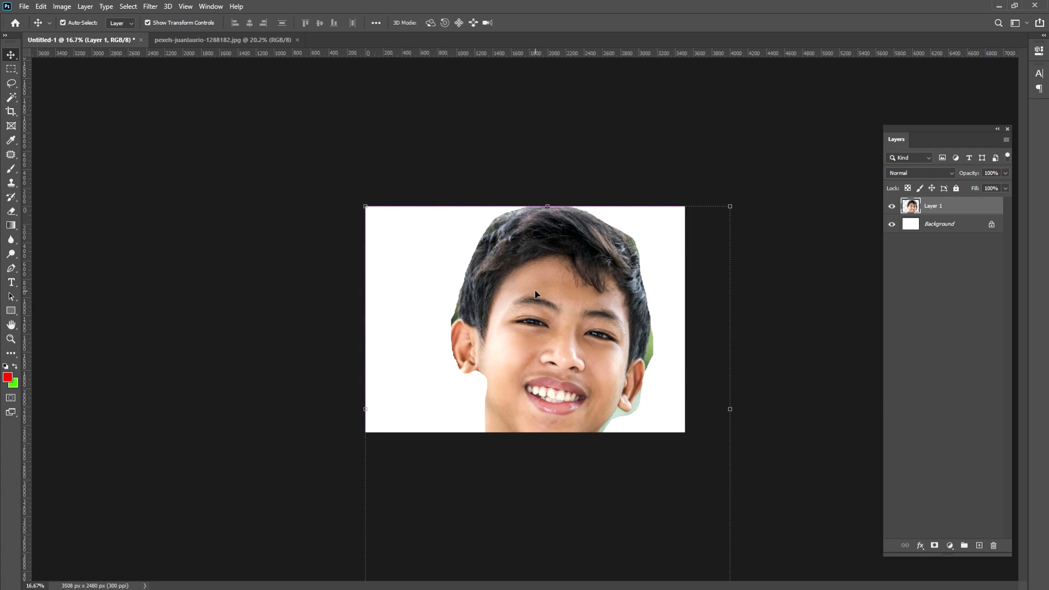
pyautogui.scroll(-1, 508, 265)
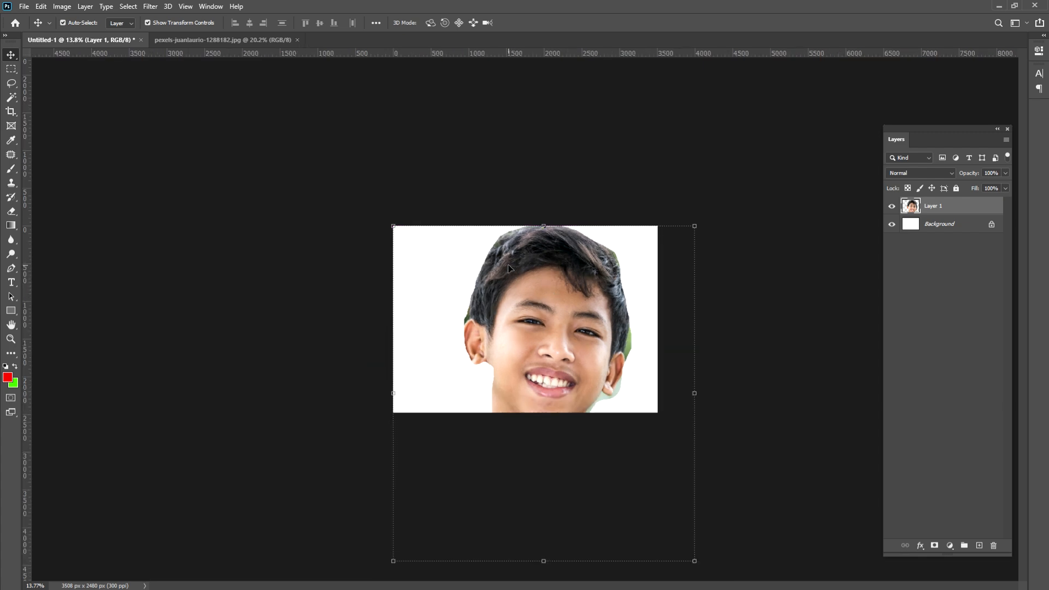
pyautogui.scroll(-1, 508, 266)
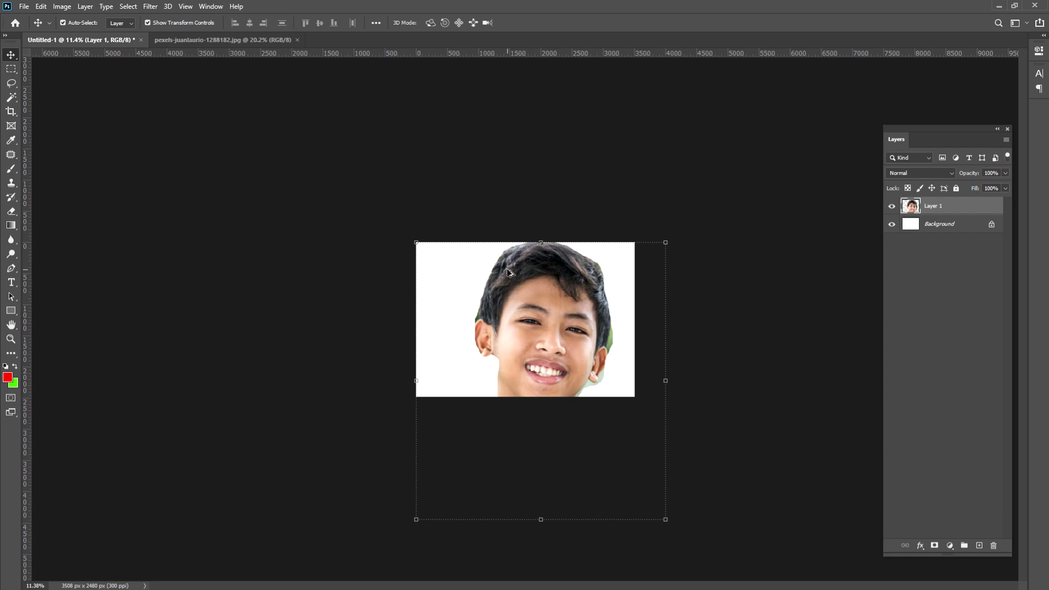
pyautogui.scroll(-2, 508, 268)
pyautogui.scroll(-1, 505, 275)
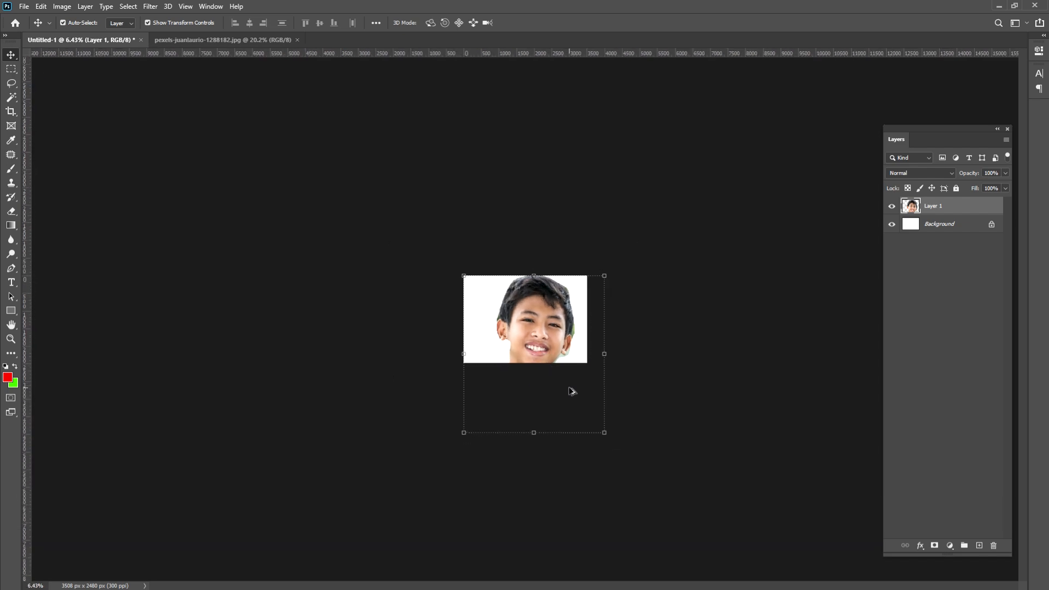
pyautogui.scroll(4, 570, 390)
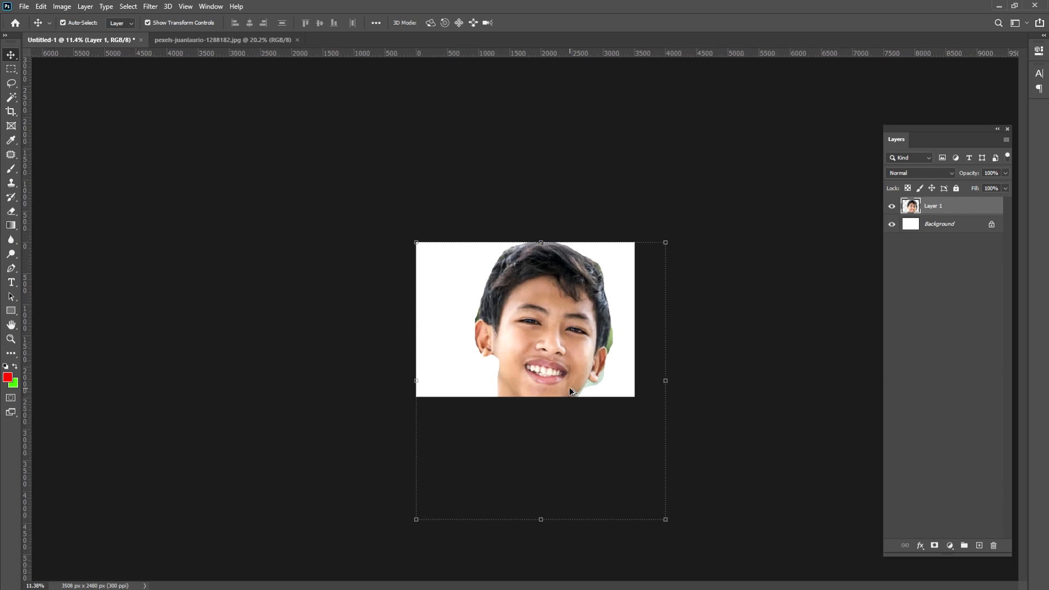
pyautogui.scroll(-1, 570, 391)
pyautogui.moveTo(664, 523); pyautogui.dragTo(570, 374)
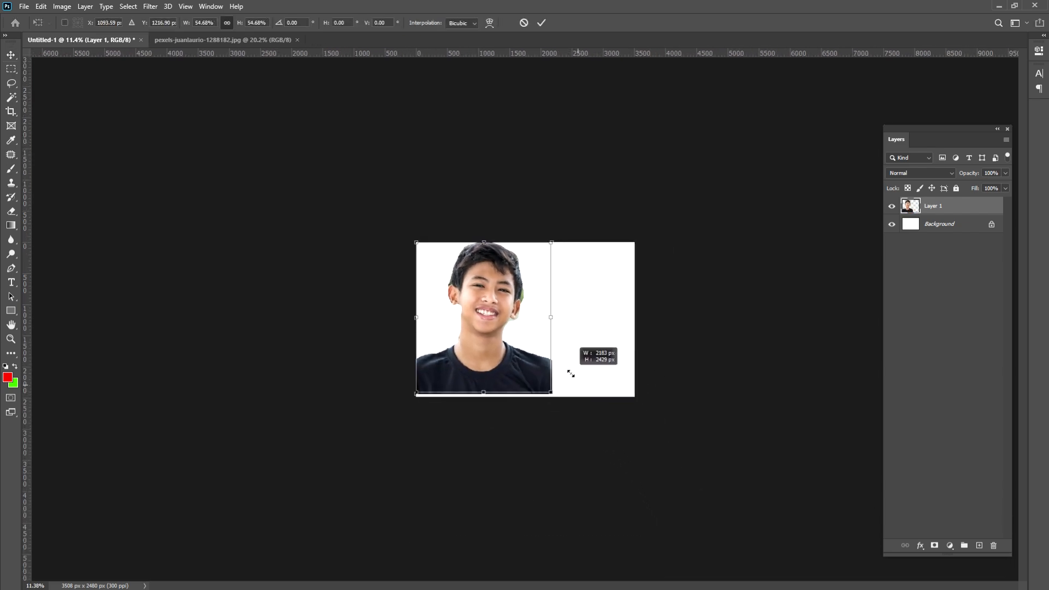
pyautogui.click(541, 22)
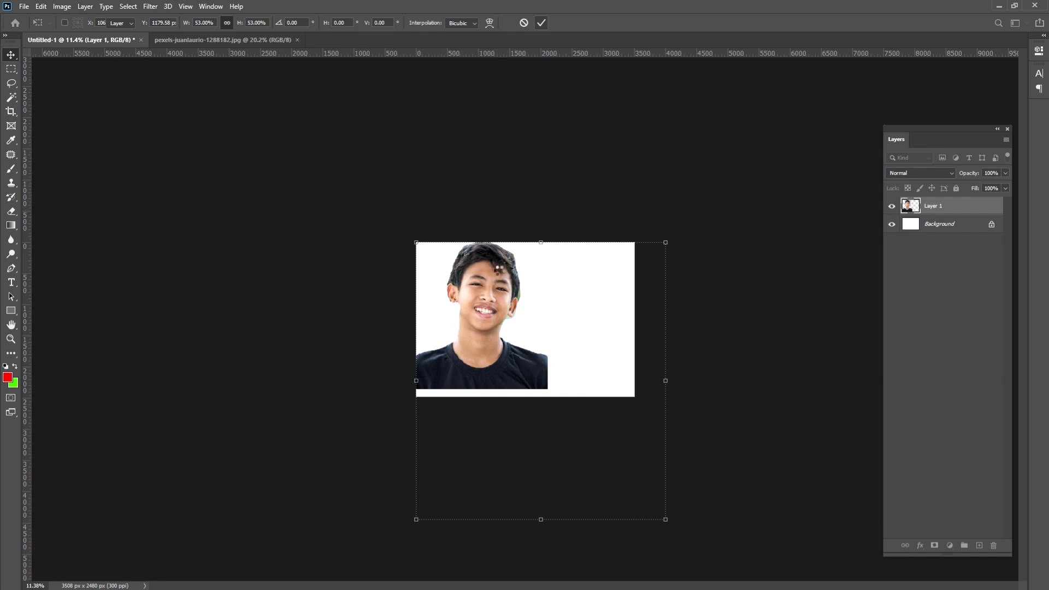
pyautogui.moveTo(498, 267); pyautogui.dragTo(541, 270)
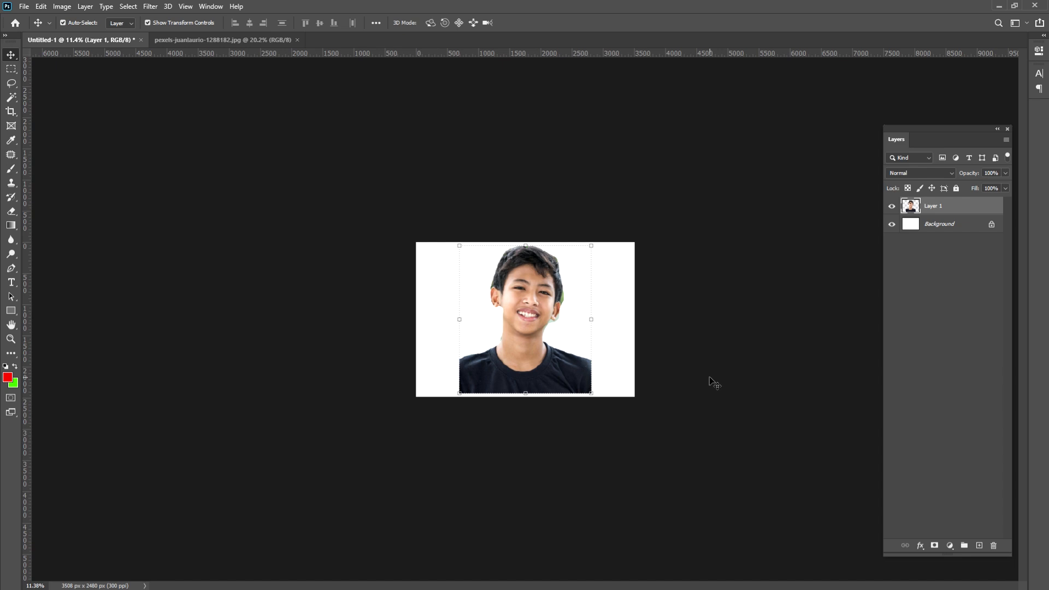
# Scale the boy's cutout down again proportionally to about 93%
pyautogui.scroll(3, 712, 378)
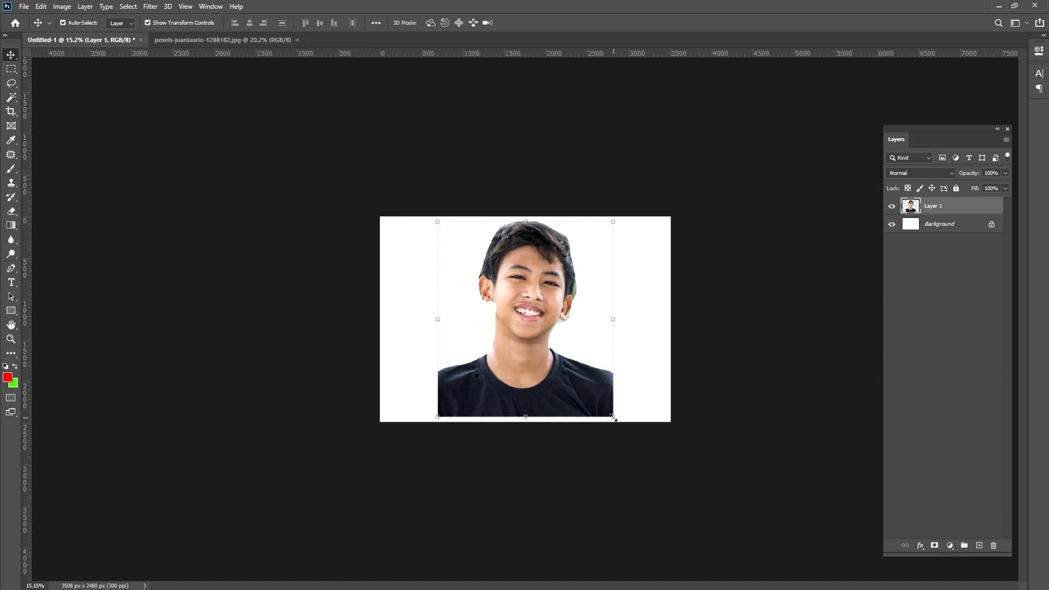
pyautogui.moveTo(612, 417)
pyautogui.mouseDown()
pyautogui.moveTo(628, 445)
pyautogui.moveTo(596, 409)
pyautogui.mouseUp()
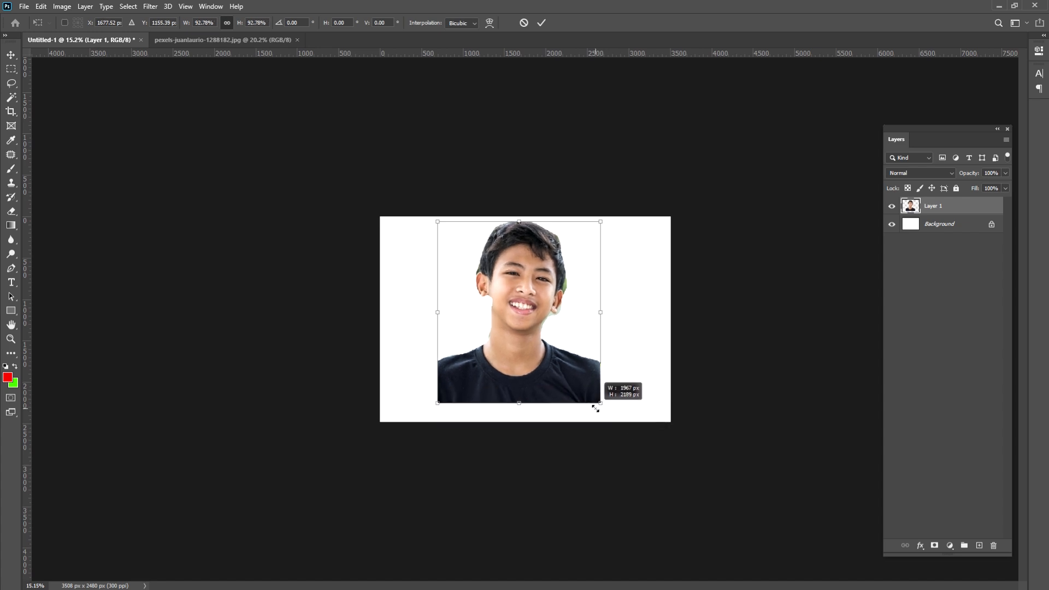
pyautogui.click(541, 22)
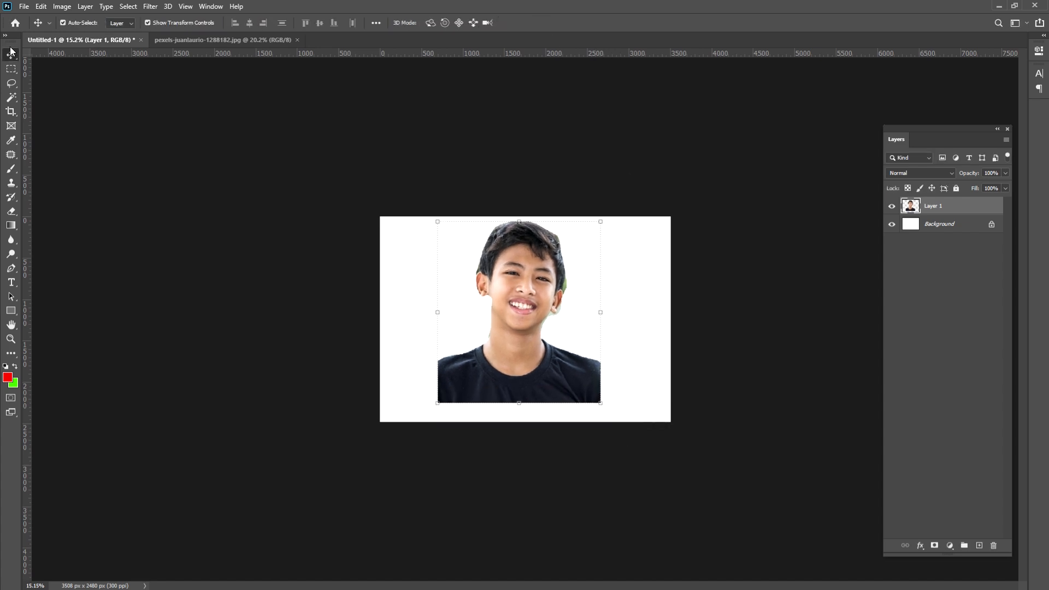
# Try a small Rectangular Marquee selection on the blank canvas beside the boy's head, and deselect it
pyautogui.click(11, 69)
pyautogui.scroll(3, 370, 245)
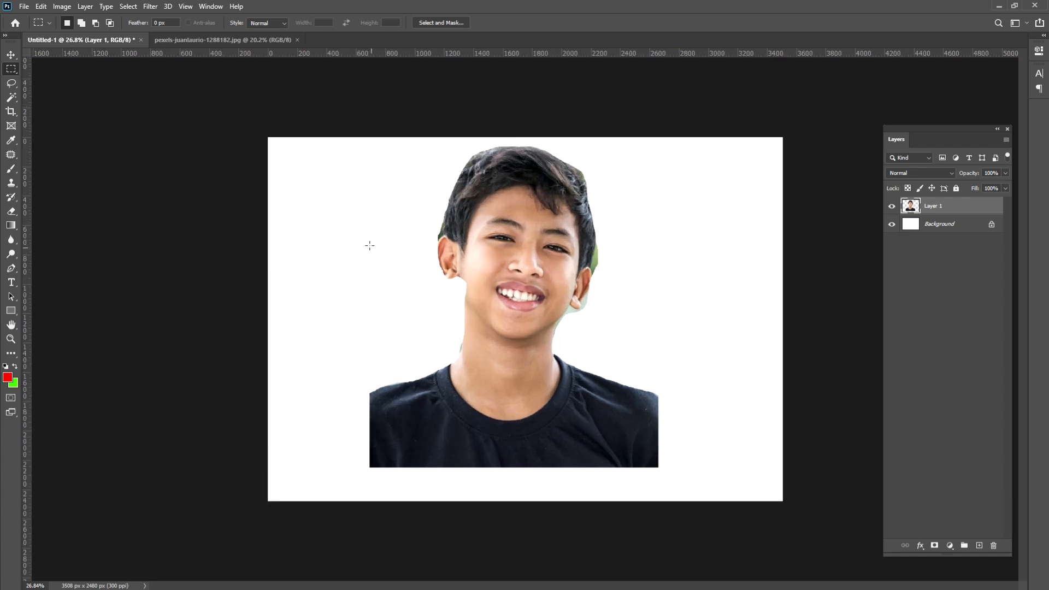
pyautogui.moveTo(335, 226); pyautogui.dragTo(392, 294)
pyautogui.hotkey('ctrl', 'd')
# Switch to the portrait photo, clear the old selection, and outline the boy's head and shirt with the Polygonal Lasso tool
pyautogui.click(256, 41)
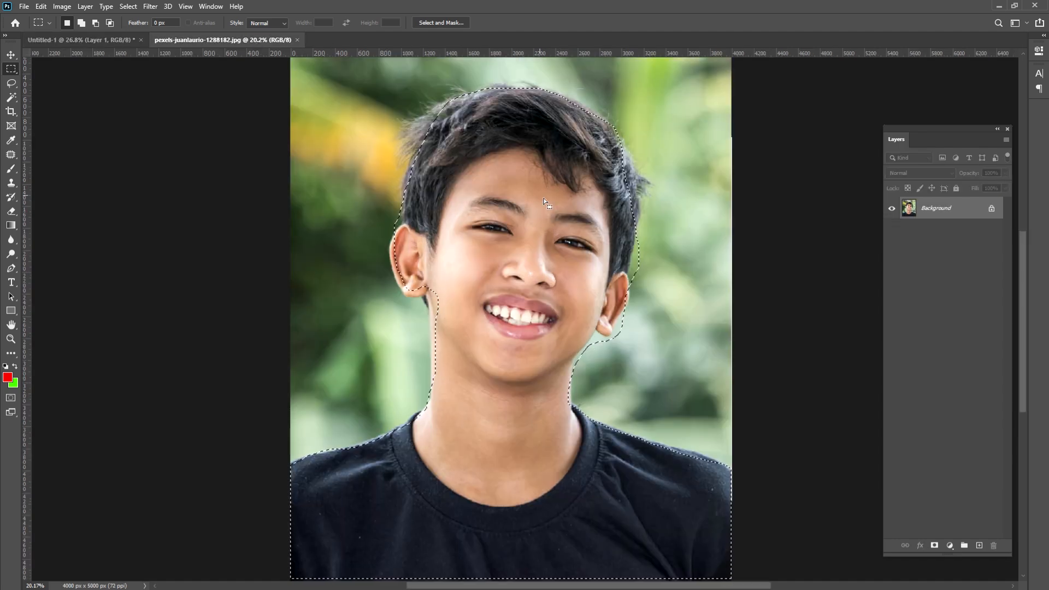
pyautogui.click(11, 84)
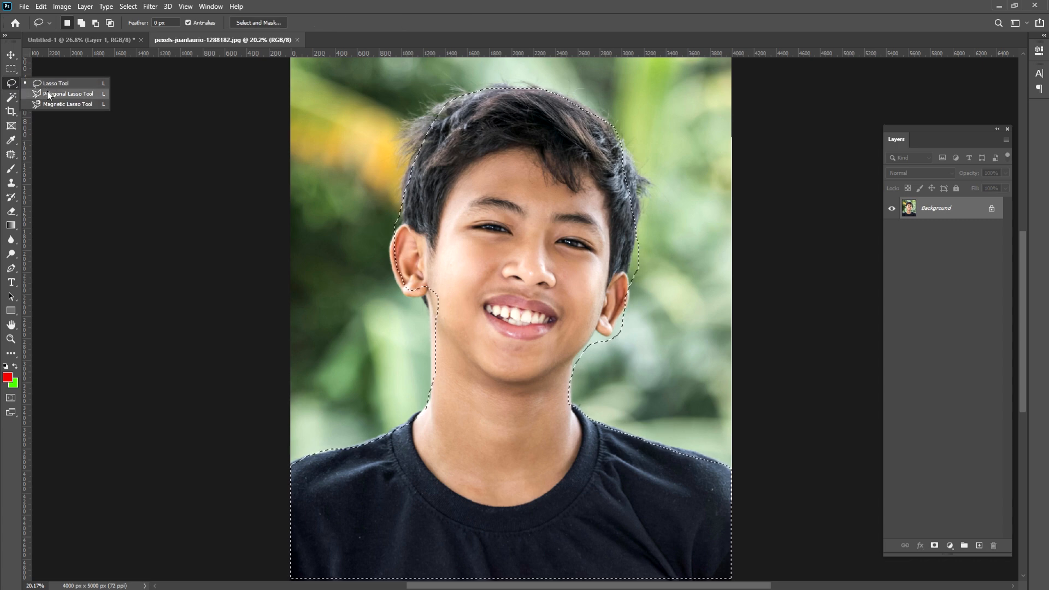
pyautogui.click(68, 94)
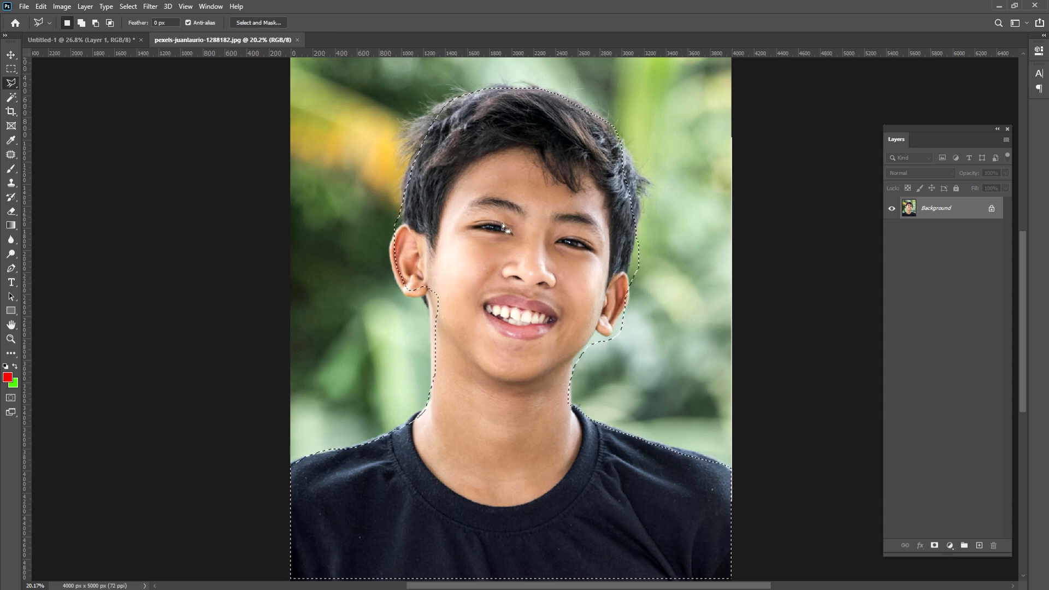
pyautogui.hotkey('ctrl', 'd')
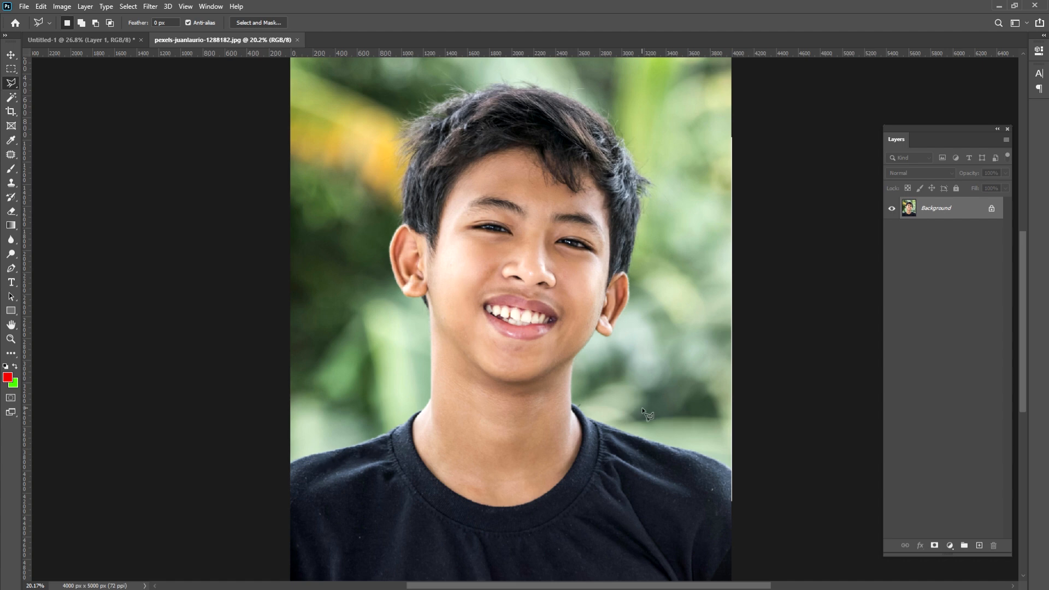
pyautogui.click(307, 457)
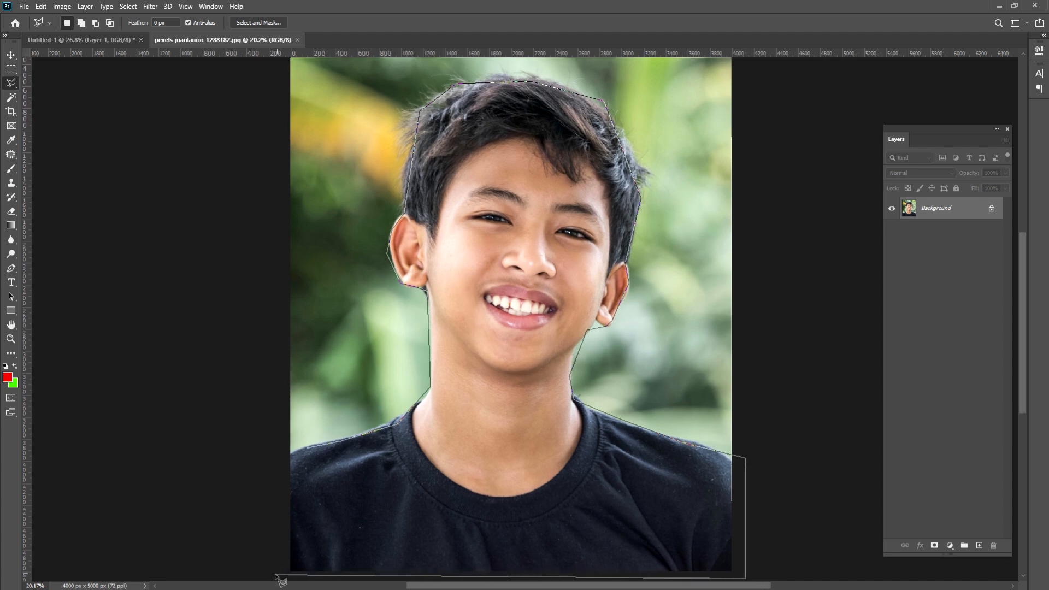
pyautogui.click(308, 449)
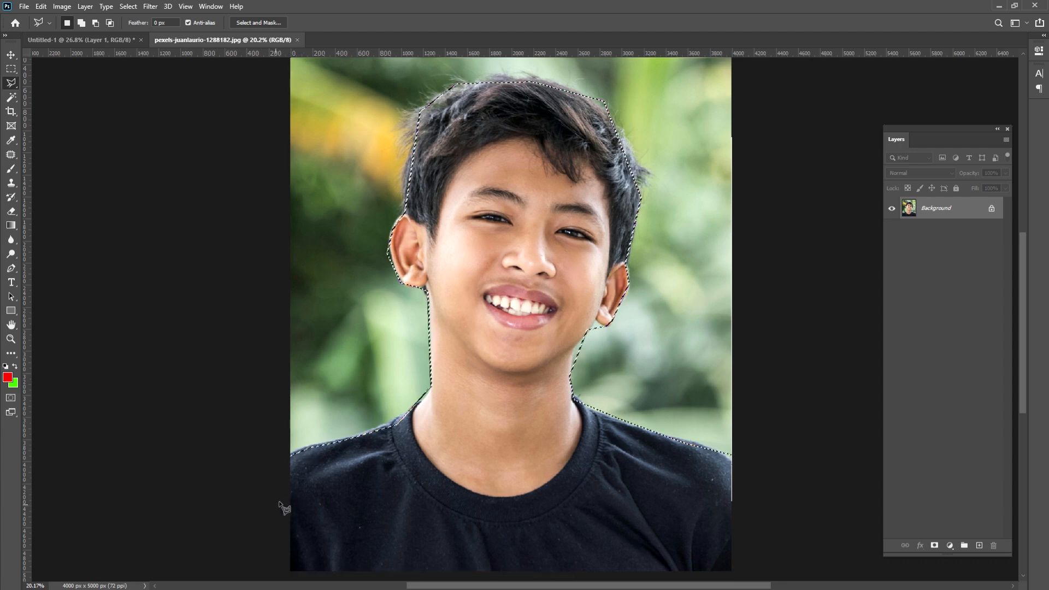
# Copy the polygonal selection of the boy into Untitled-1 and move the pasted cutout slightly down toward the canvas's right side
pyautogui.hotkey('ctrl', '-')
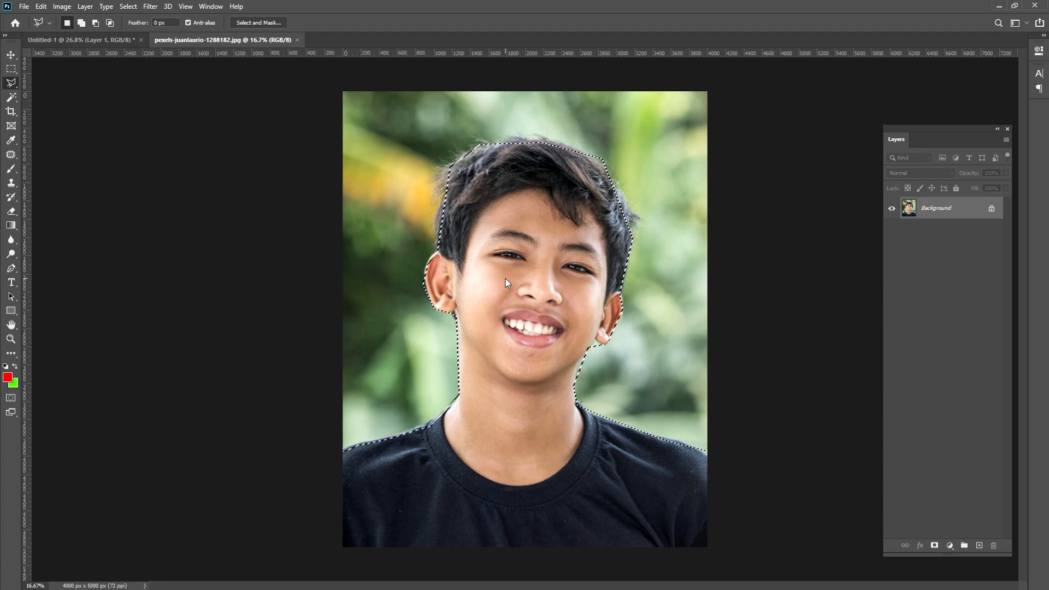
pyautogui.click(120, 41)
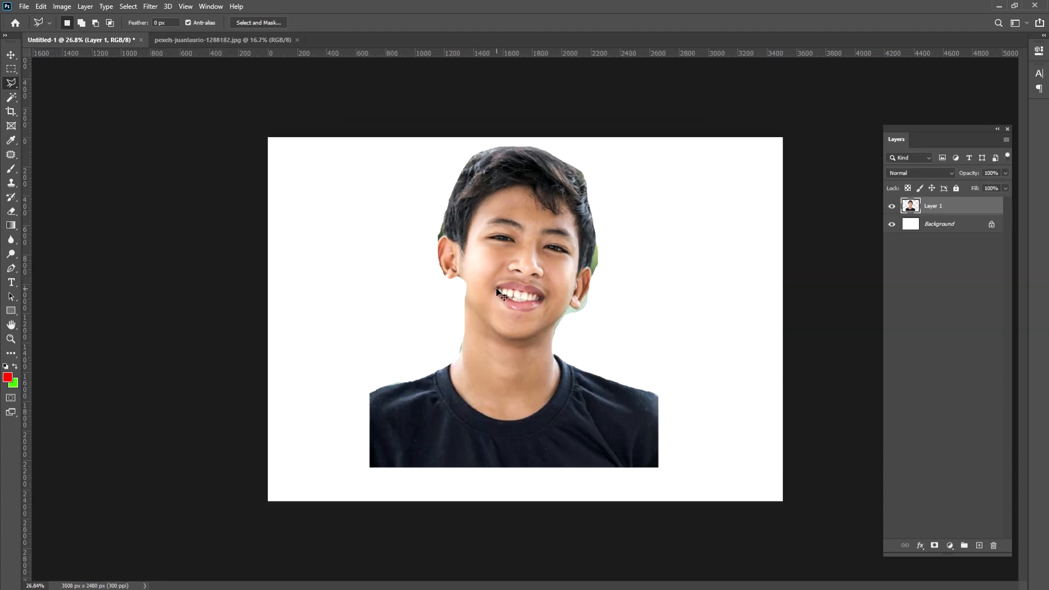
pyautogui.hotkey('ctrl', 'v')
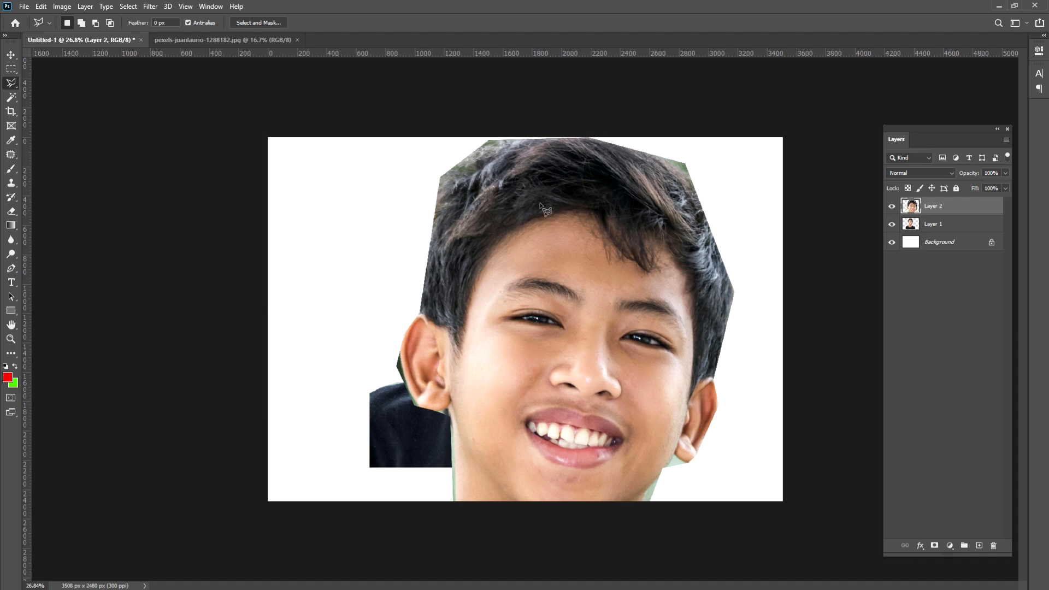
pyautogui.click(11, 55)
pyautogui.moveTo(573, 197); pyautogui.dragTo(607, 215)
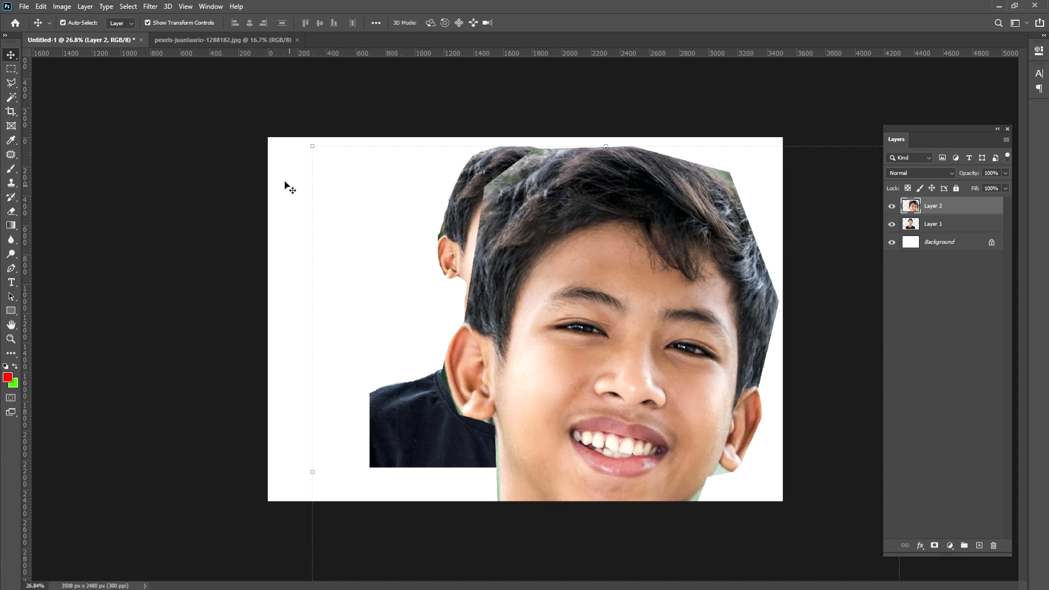
# Return to the portrait photo and trace a closed selection around the boy with the Magnetic Lasso tool
pyautogui.click(165, 41)
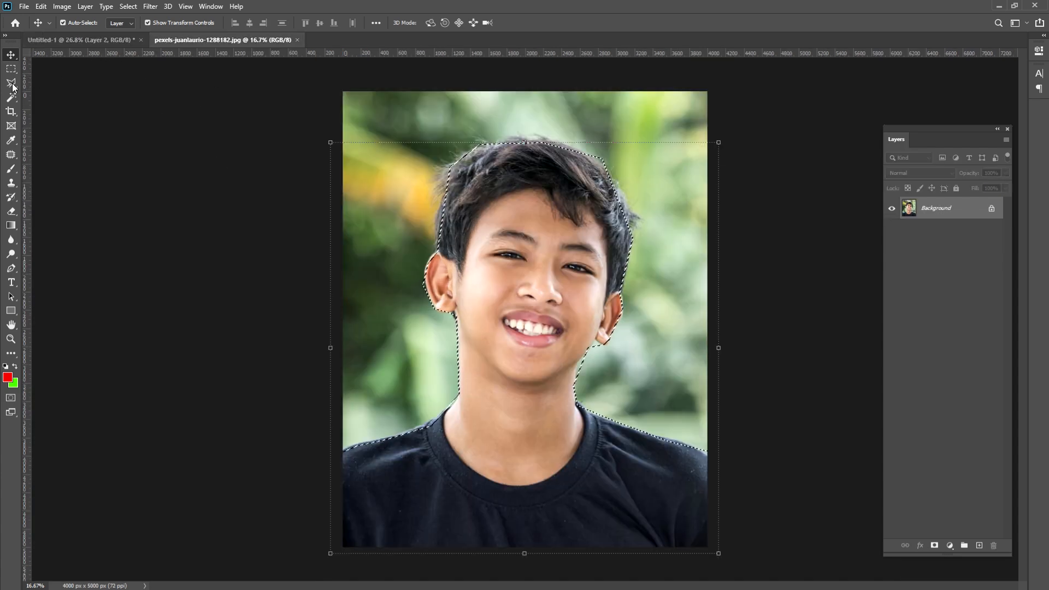
pyautogui.click(12, 84)
pyautogui.rightClick(14, 86)
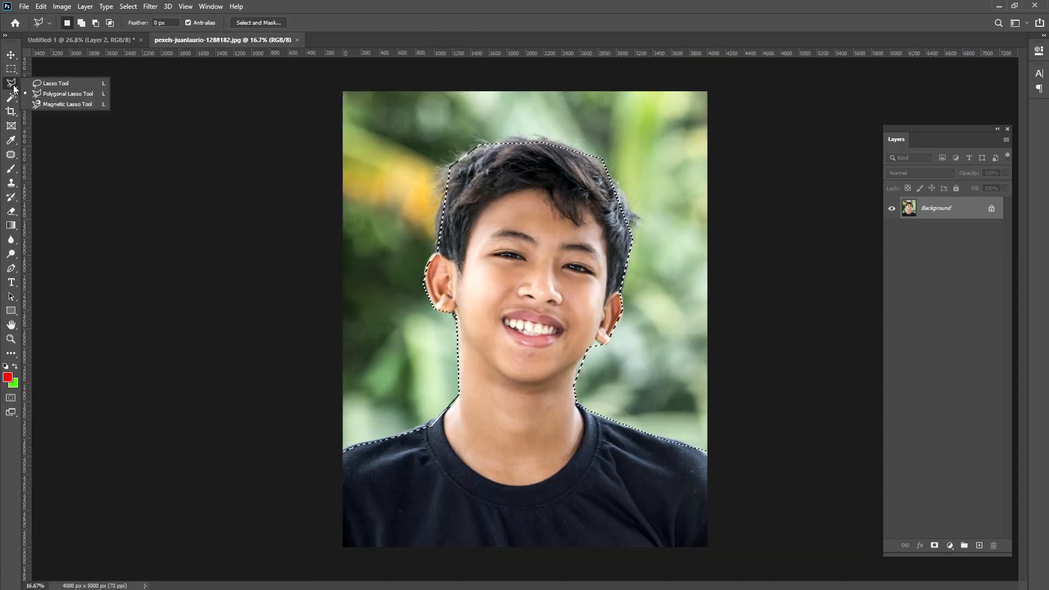
pyautogui.click(73, 104)
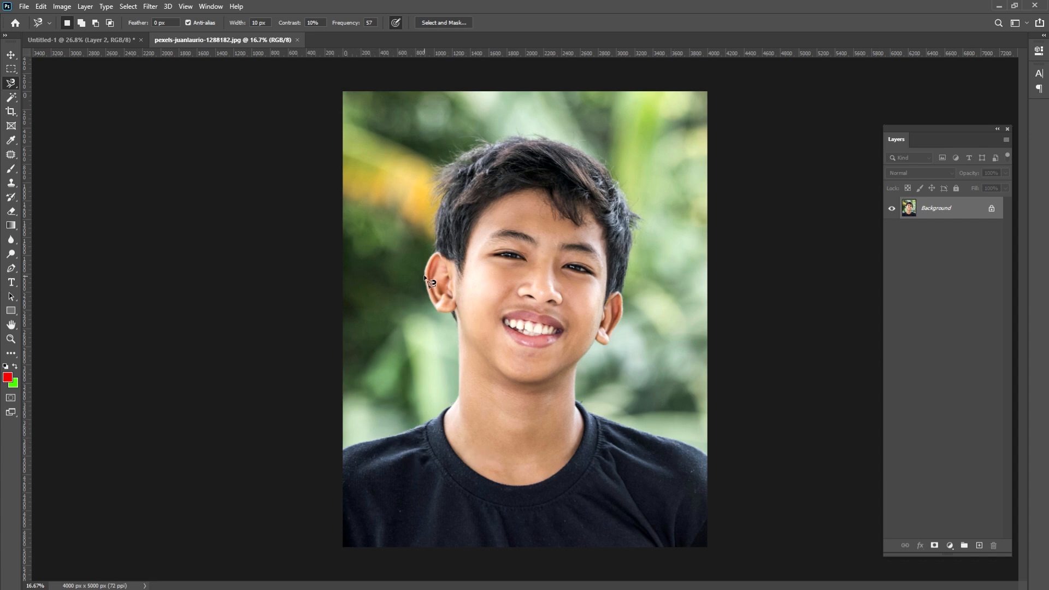
pyautogui.click(373, 439)
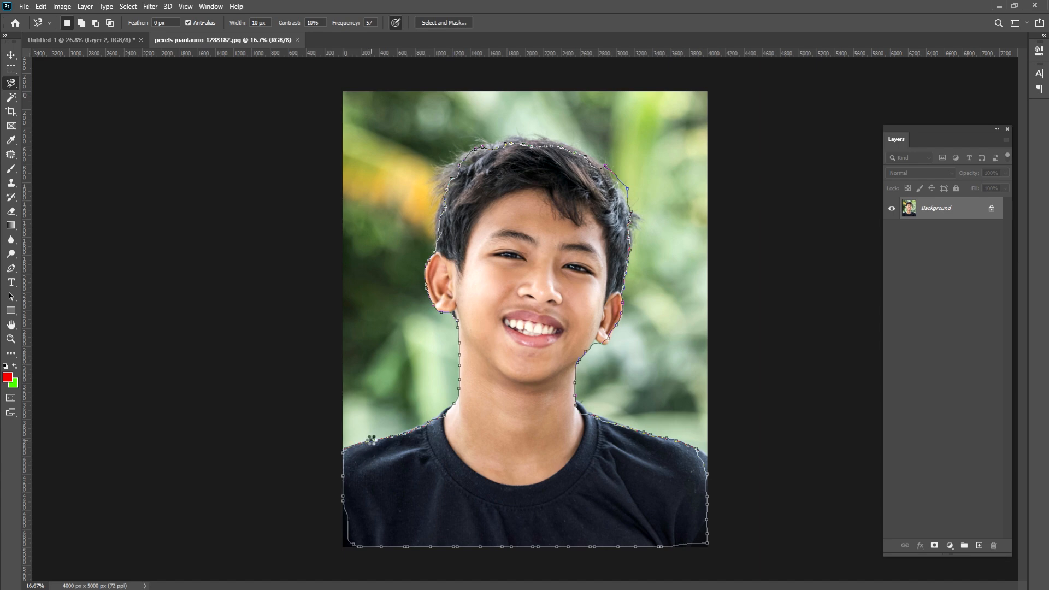
pyautogui.click(375, 443)
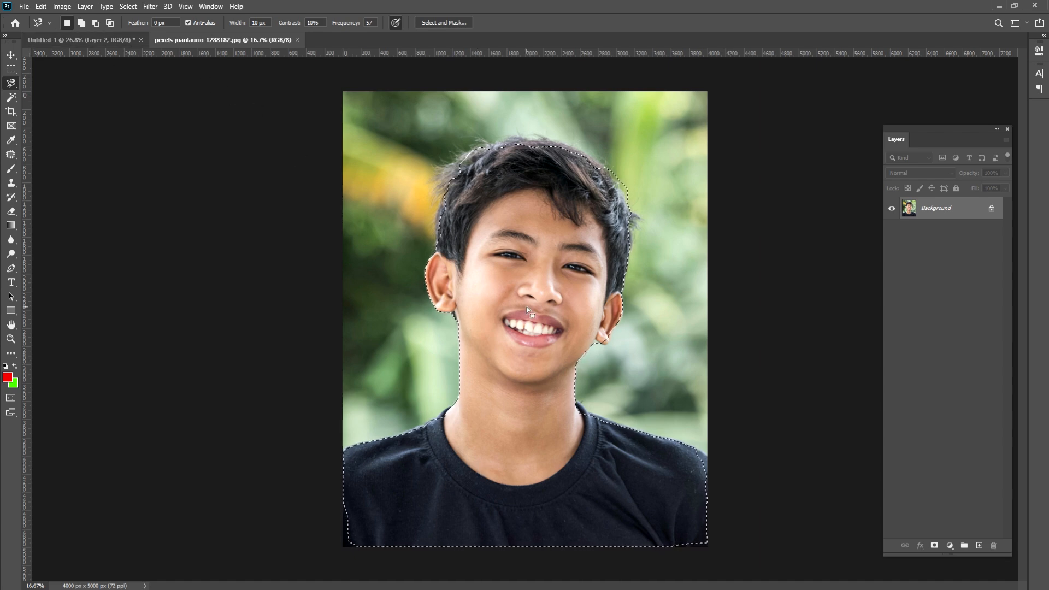
# Copy the magnetic-lasso selection of the boy into Untitled-1 and move the pasted cutout to the left part of the canvas
pyautogui.click(90, 40)
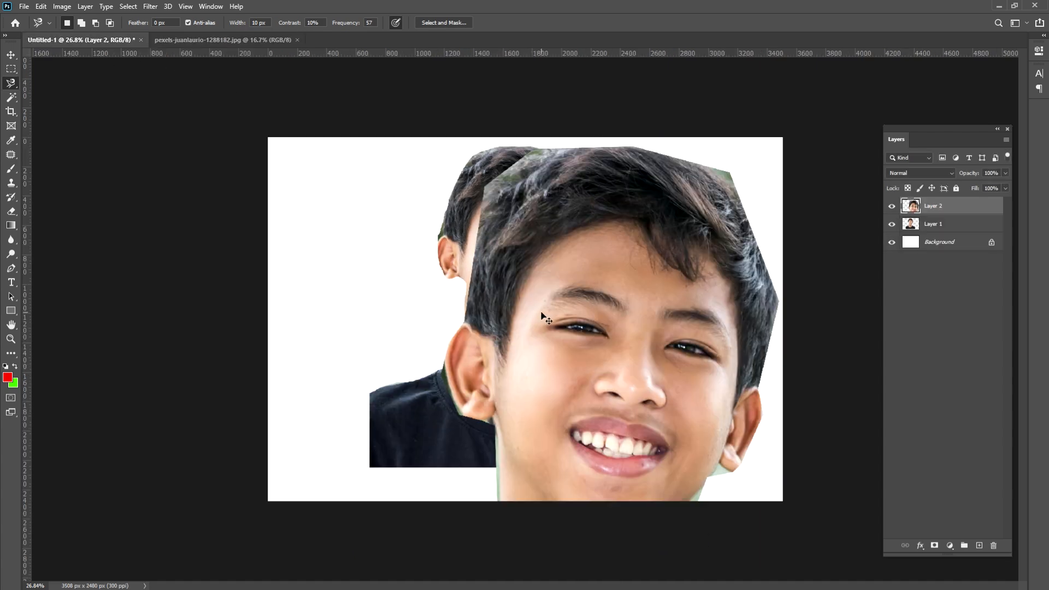
pyautogui.hotkey('ctrl', 'v')
pyautogui.press('v')
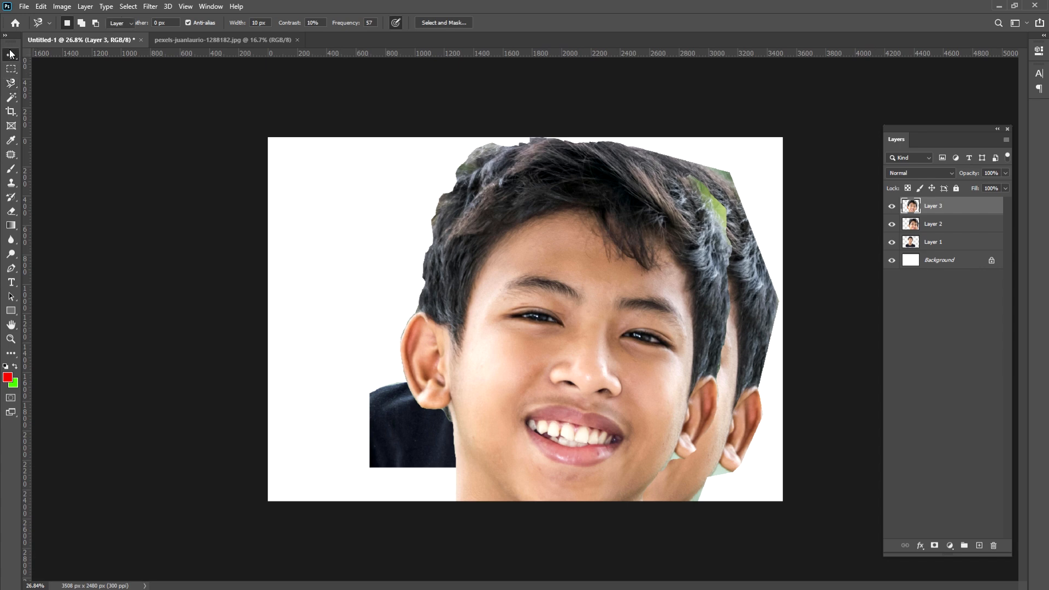
pyautogui.moveTo(568, 240)
pyautogui.mouseDown()
pyautogui.moveTo(415, 229)
pyautogui.moveTo(457, 262)
pyautogui.mouseUp()
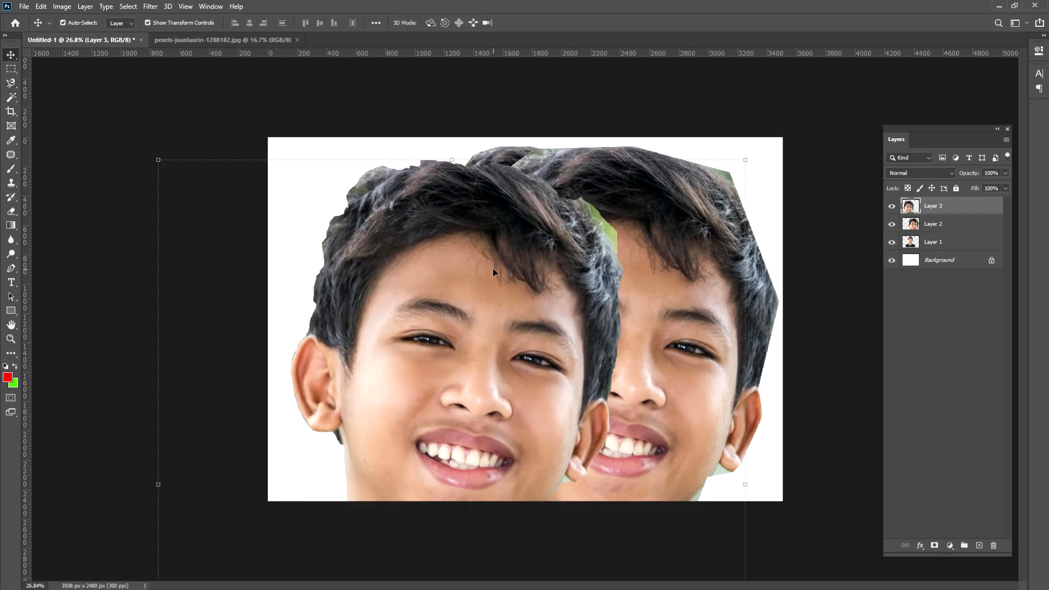
pyautogui.hotkey('ctrl', '-')
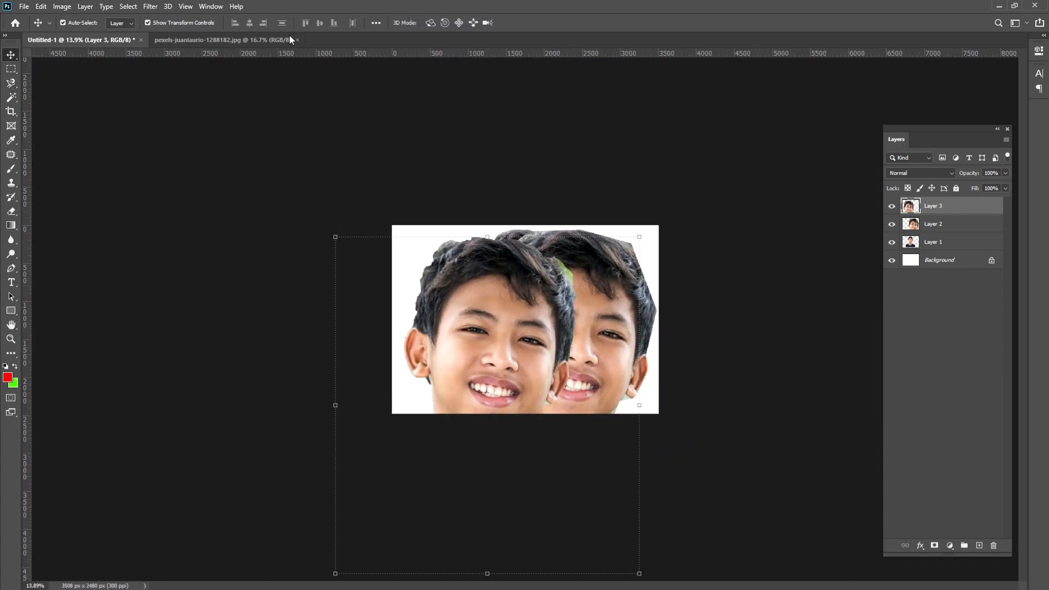
# Clear the portrait's selection and select the boy with the Object Selection tool, using a rectangle around the whole photo
pyautogui.click(249, 39)
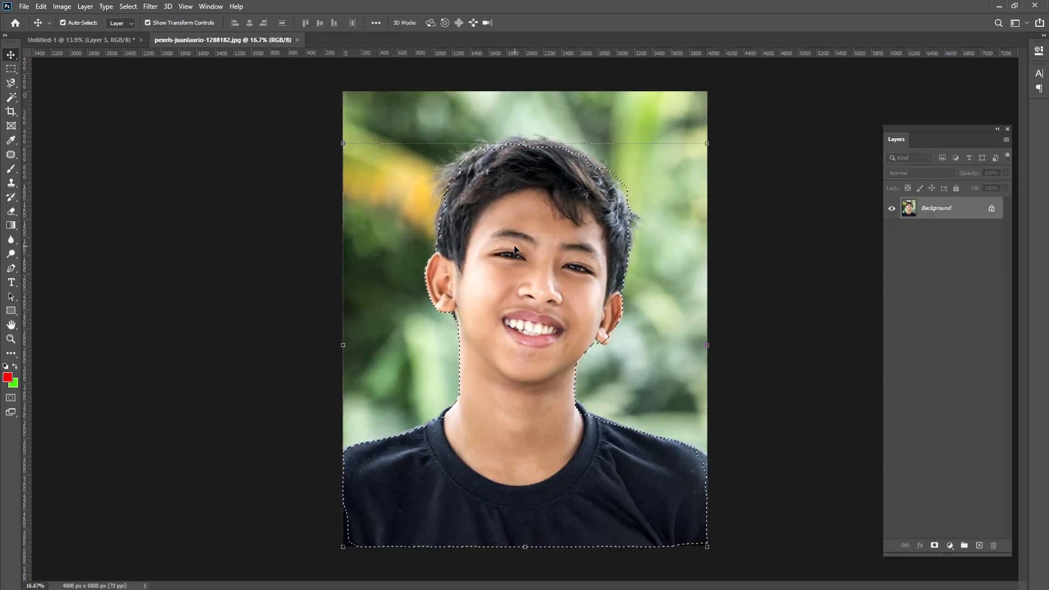
pyautogui.hotkey('ctrl', 'd')
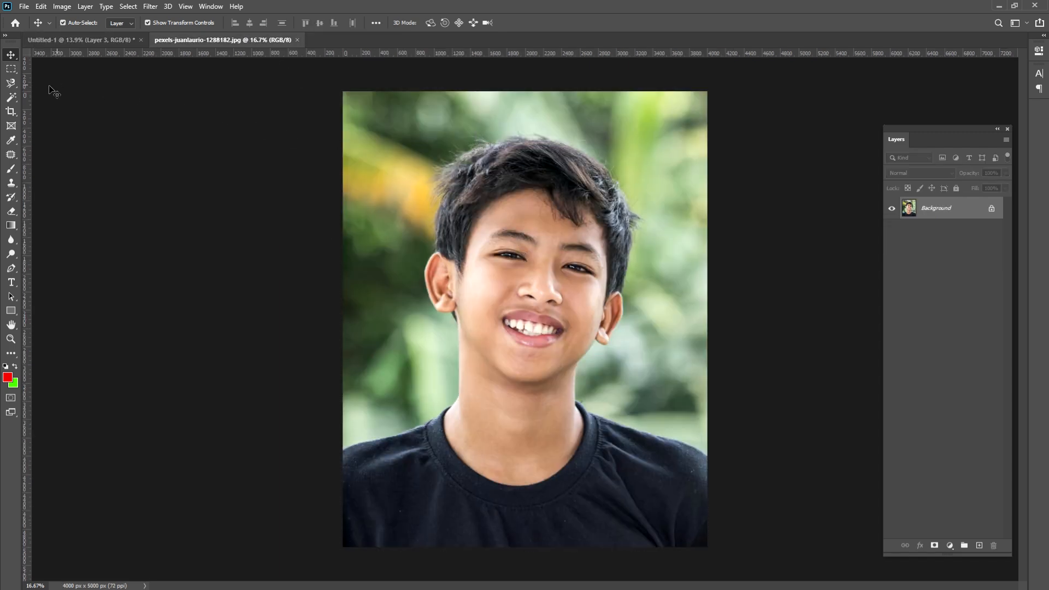
pyautogui.click(11, 97)
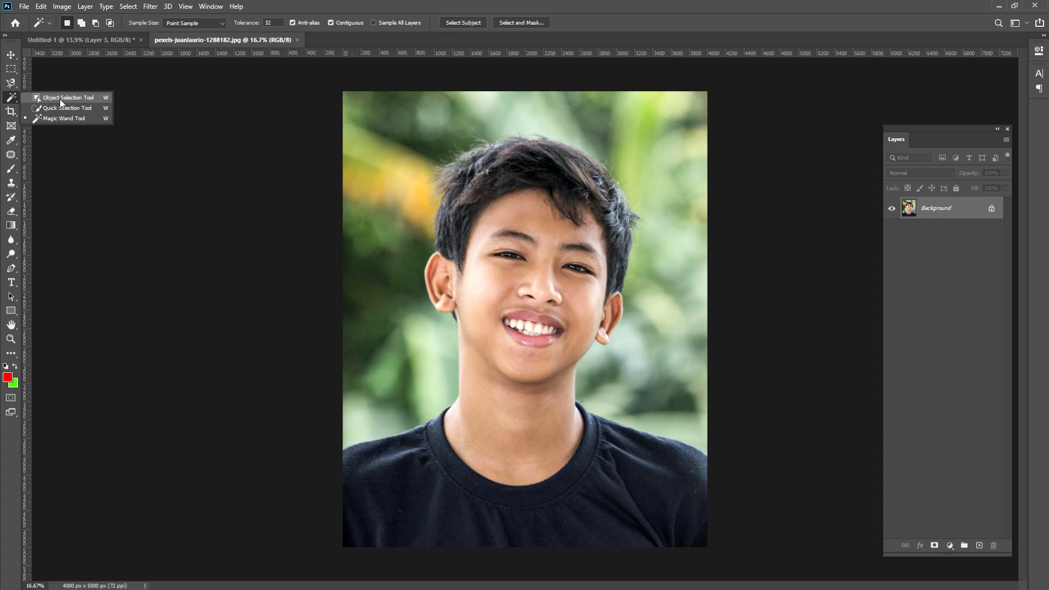
pyautogui.click(60, 99)
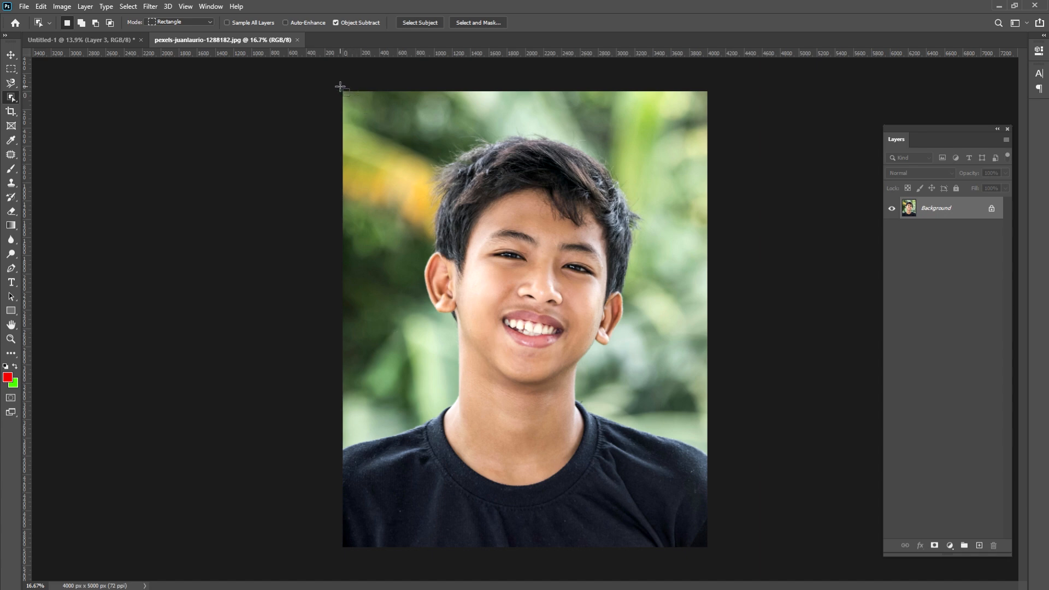
pyautogui.moveTo(340, 87); pyautogui.dragTo(700, 507)
pyautogui.hotkey('ctrl', 'd')
pyautogui.moveTo(342, 90); pyautogui.dragTo(710, 552)
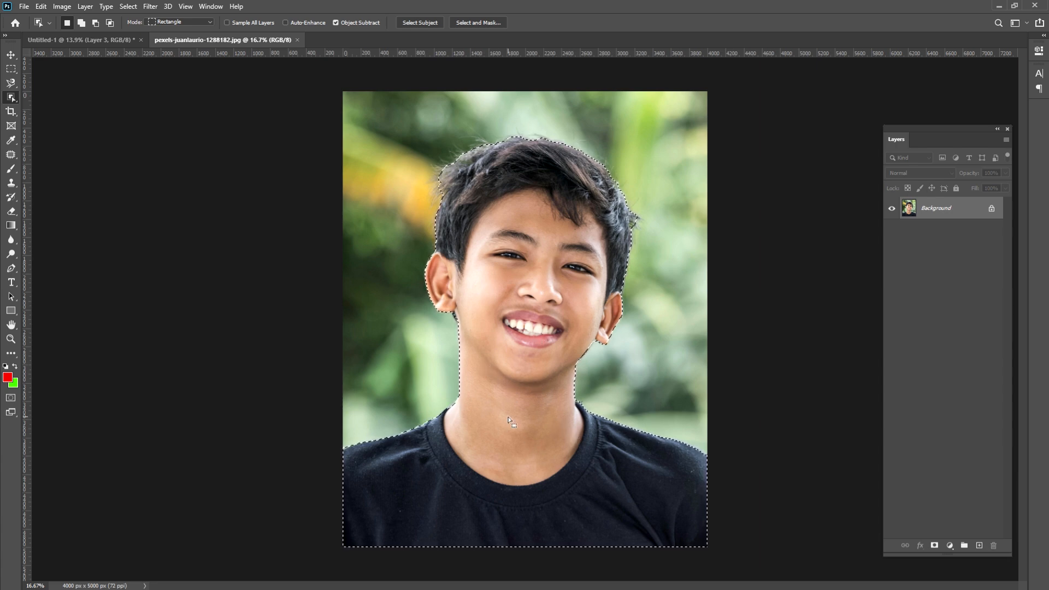
# Copy the object-selected boy into Untitled-1 and shift the pasted cutout left over the other heads
pyautogui.click(99, 40)
pyautogui.hotkey('ctrl', 'v')
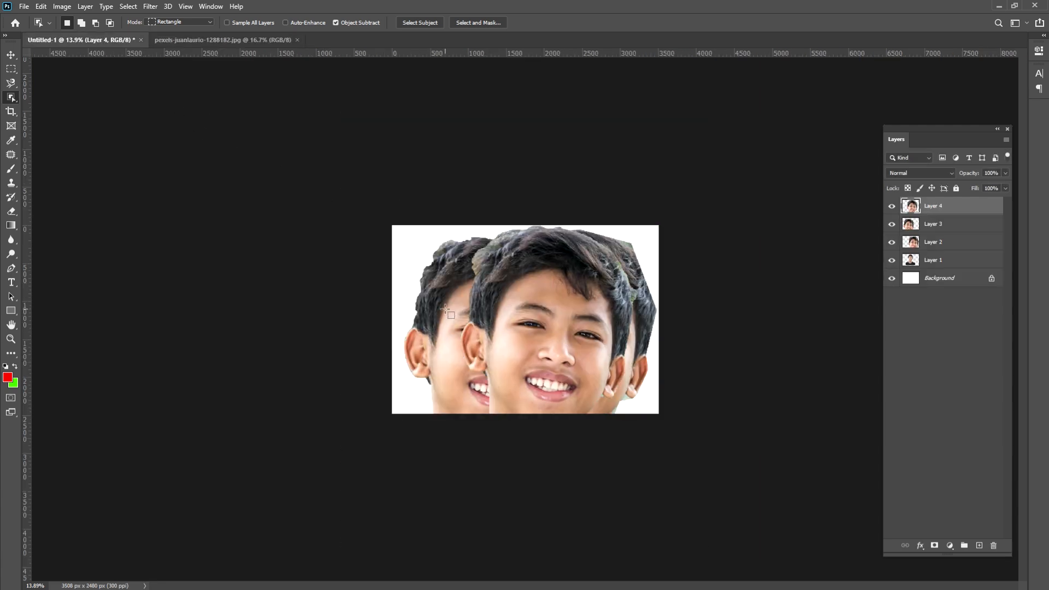
pyautogui.click(11, 54)
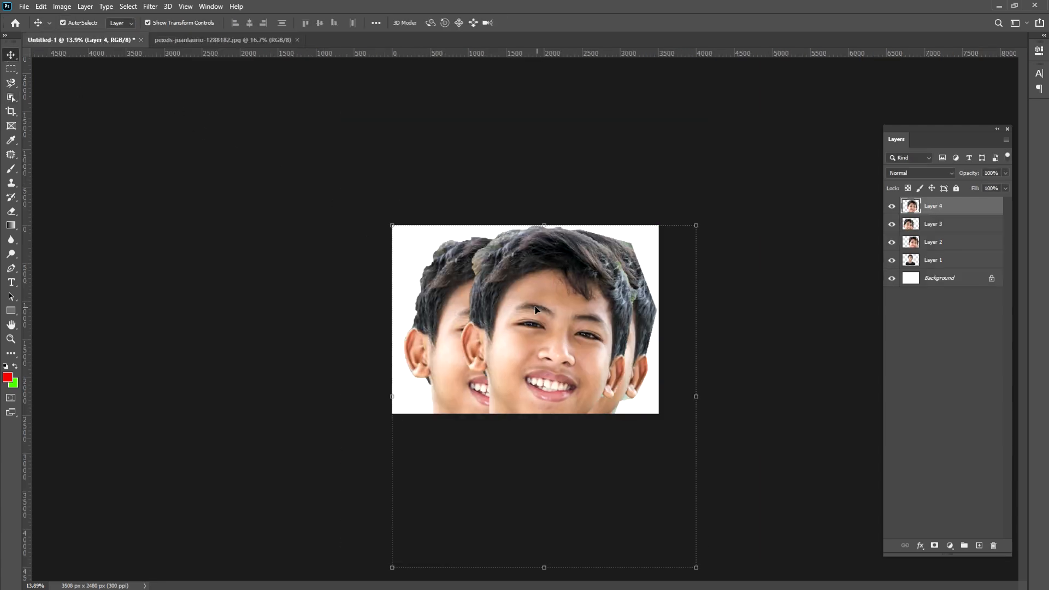
pyautogui.moveTo(523, 295); pyautogui.dragTo(480, 297)
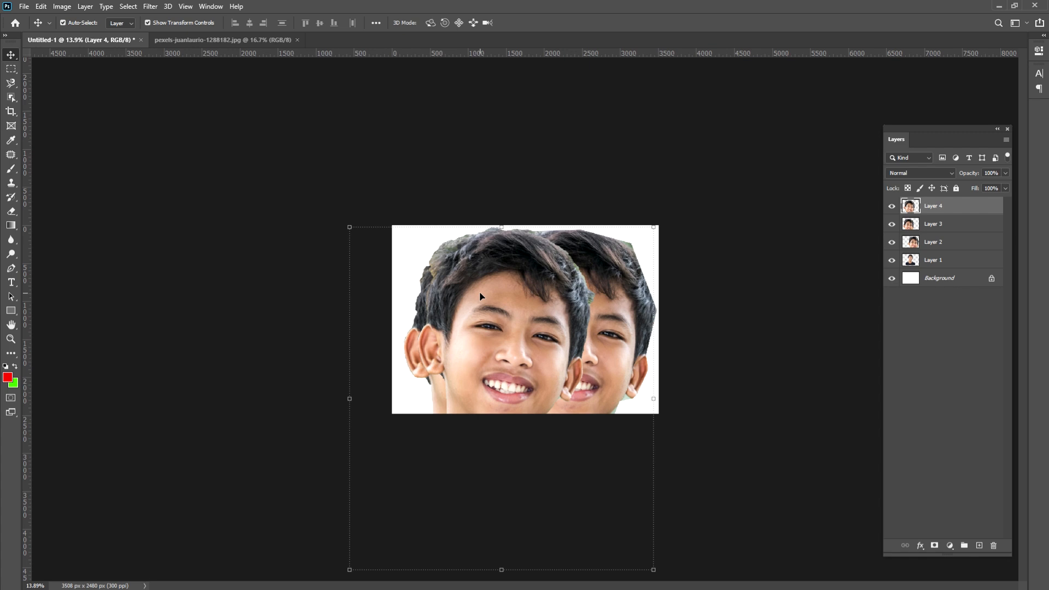
# Scale the newest cutout of the boy to about 43% and place it in the left half of the canvas
pyautogui.moveTo(655, 568); pyautogui.dragTo(465, 334)
pyautogui.moveTo(445, 300); pyautogui.dragTo(490, 312)
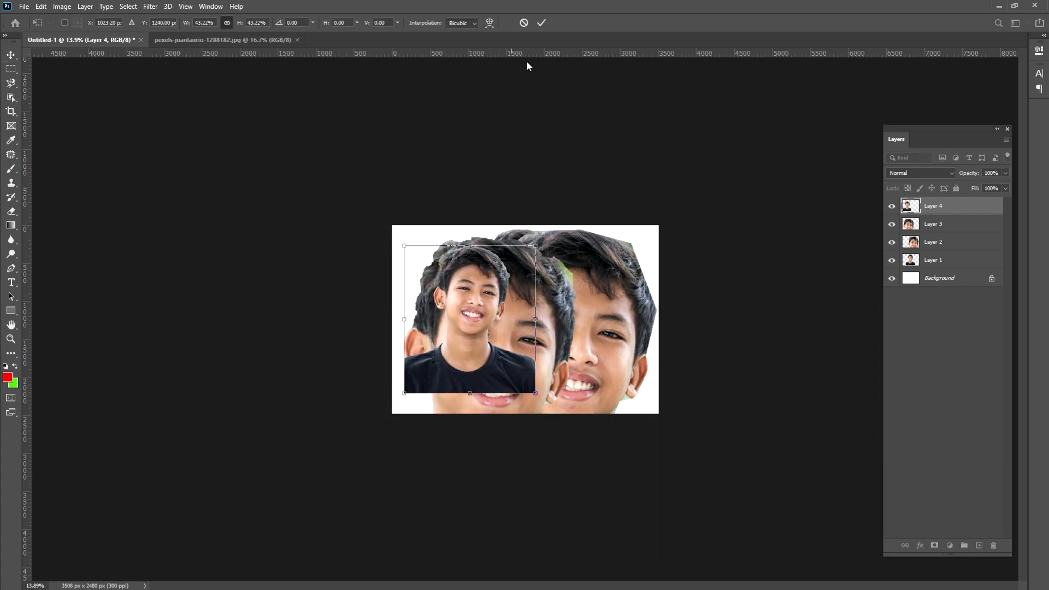
pyautogui.click(540, 24)
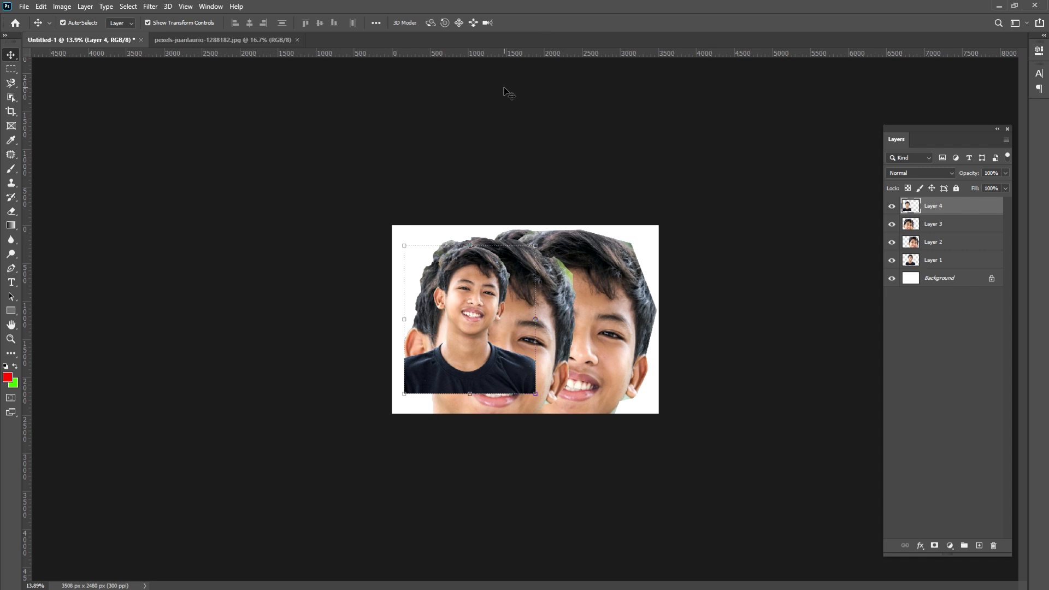
# Clear the selection in the portrait photo and switch to the Quick Selection tool
pyautogui.click(236, 39)
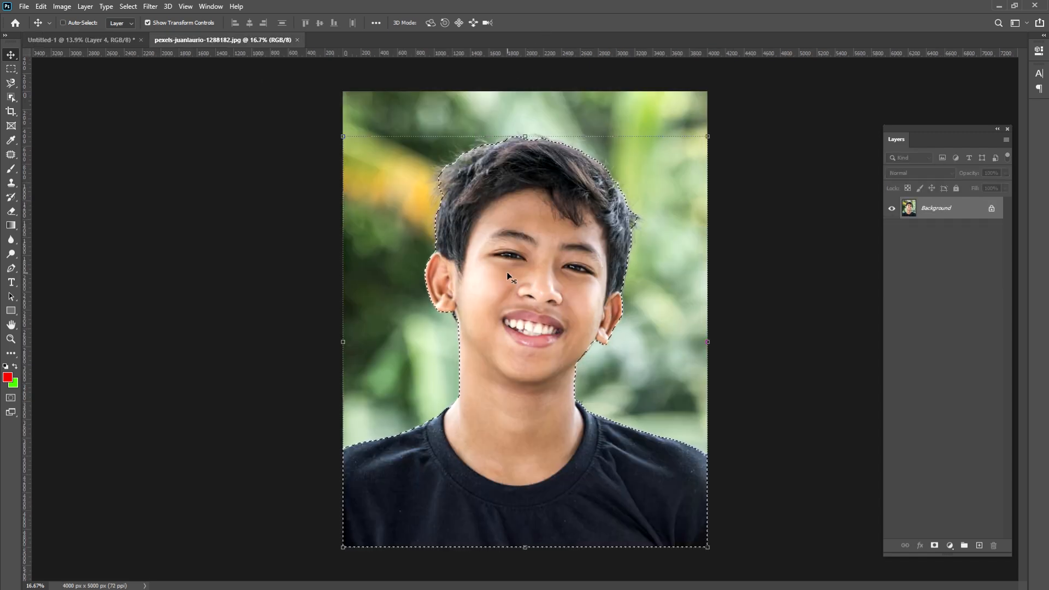
pyautogui.hotkey('ctrl', 'd')
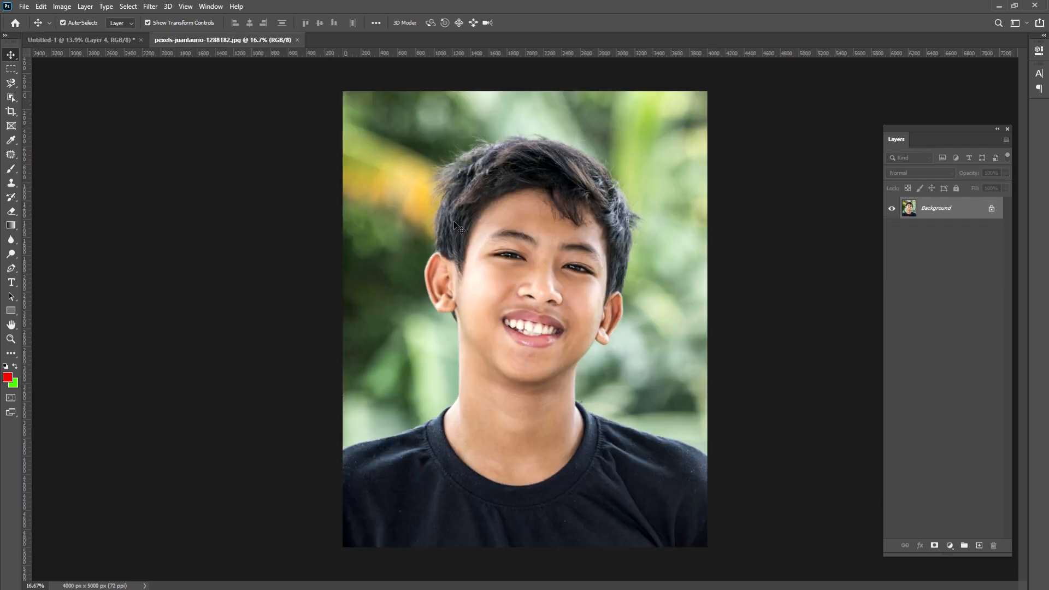
pyautogui.click(12, 100)
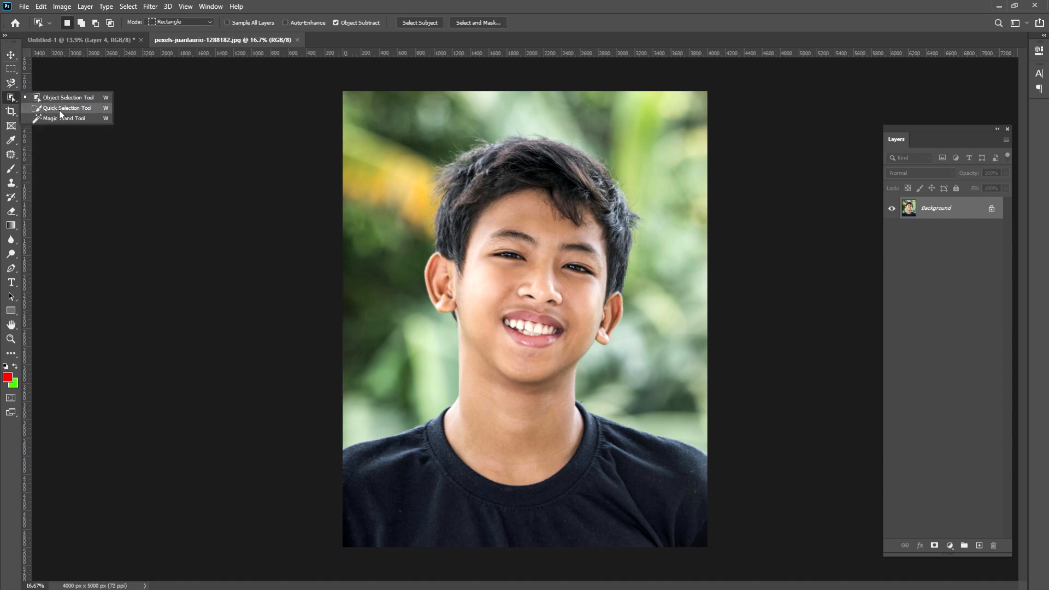
pyautogui.click(60, 108)
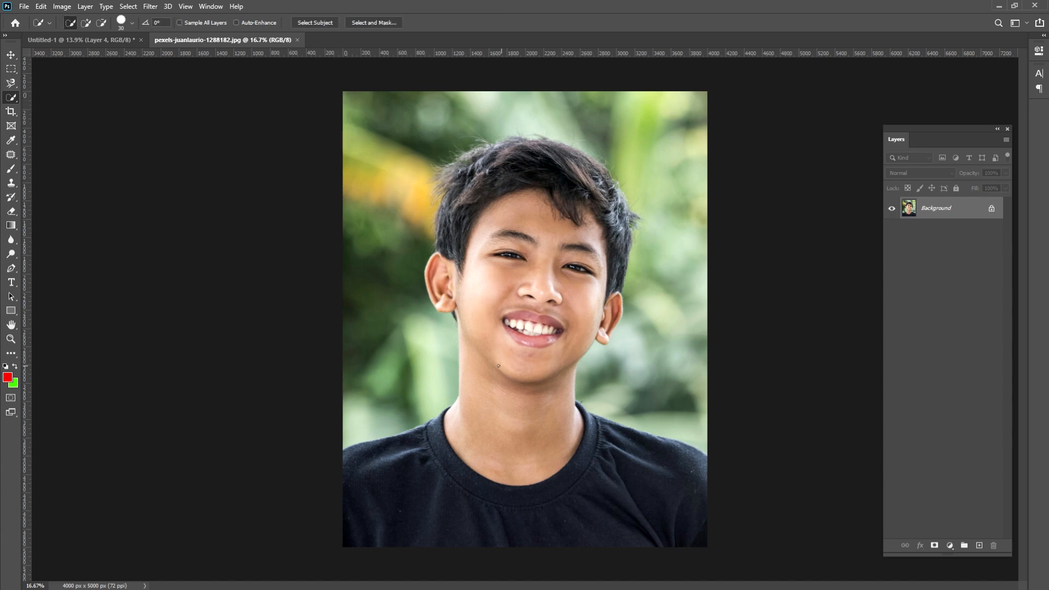
pyautogui.scroll(2, 486, 295)
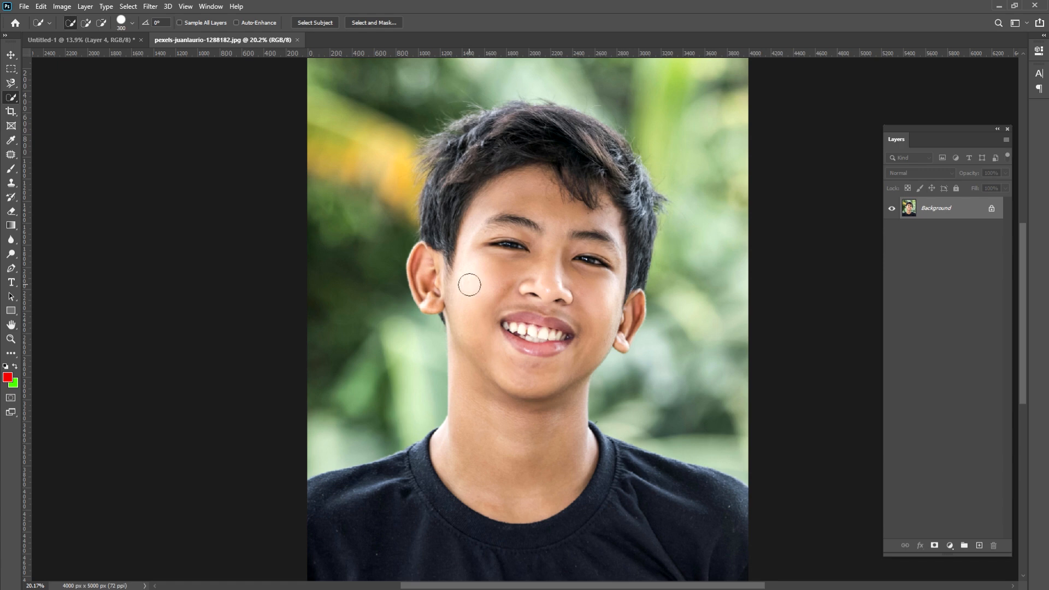
# Try a Quick Selection brush size of 1500, and reduce it to 500
pyautogui.press(']')
pyautogui.press(']')
pyautogui.press(']')
pyautogui.press(']')
pyautogui.press(']')
pyautogui.press(']')
pyautogui.press(']')
pyautogui.press(']')
pyautogui.press(']')
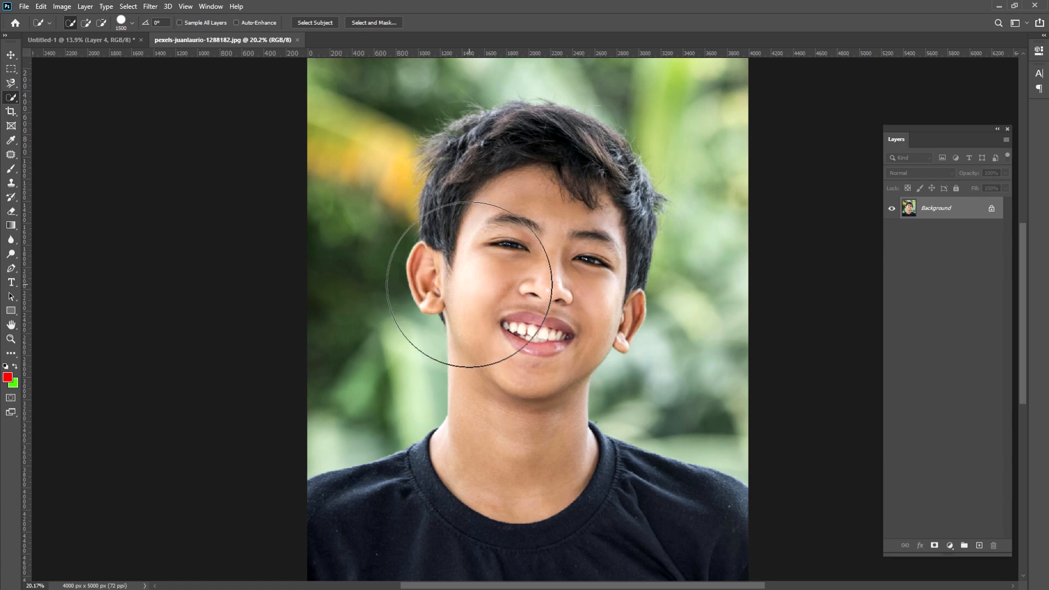
pyautogui.press('[')
pyautogui.press('[')
pyautogui.press('[')
pyautogui.press('[')
pyautogui.press('[')
pyautogui.press('[')
pyautogui.press('[')
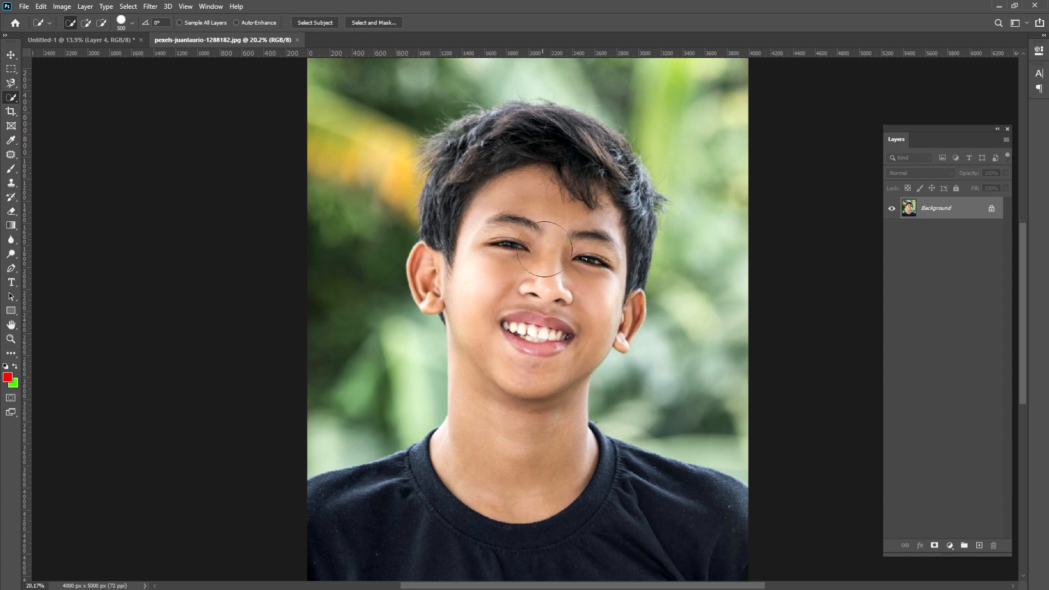
# Quick-select the boy by brushing down from the forehead to the shirt and adding both sides of his hair
pyautogui.moveTo(530, 182)
pyautogui.mouseDown()
pyautogui.moveTo(495, 343)
pyautogui.moveTo(497, 428)
pyautogui.moveTo(507, 381)
pyautogui.moveTo(485, 464)
pyautogui.moveTo(423, 522)
pyautogui.moveTo(392, 529)
pyautogui.moveTo(521, 531)
pyautogui.moveTo(561, 500)
pyautogui.mouseUp()
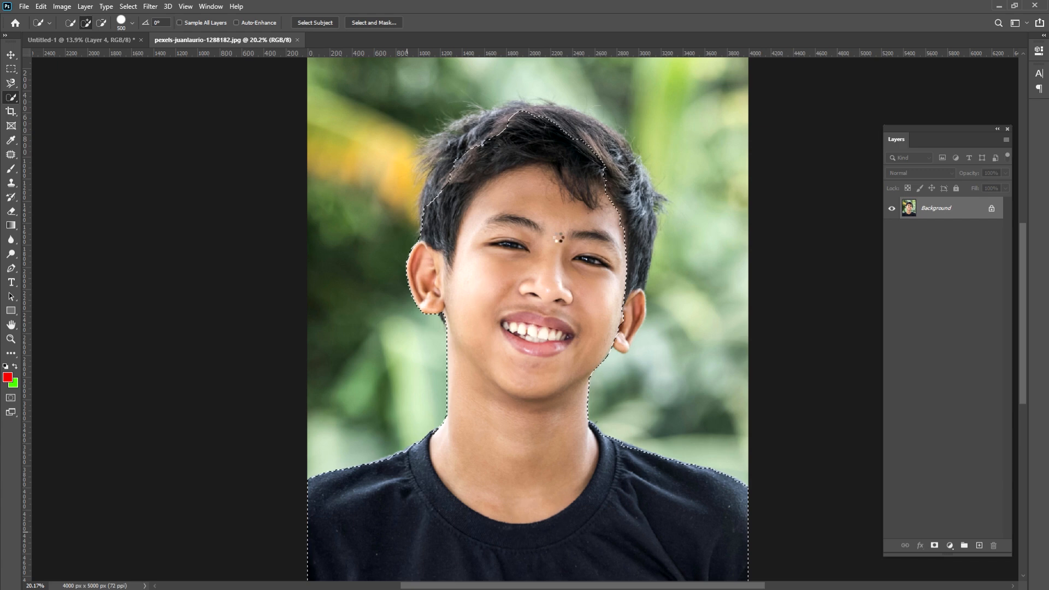
pyautogui.moveTo(544, 139); pyautogui.dragTo(597, 162)
pyautogui.moveTo(615, 195); pyautogui.dragTo(627, 250)
pyautogui.moveTo(465, 190)
pyautogui.mouseDown()
pyautogui.moveTo(469, 144)
pyautogui.moveTo(511, 134)
pyautogui.mouseUp()
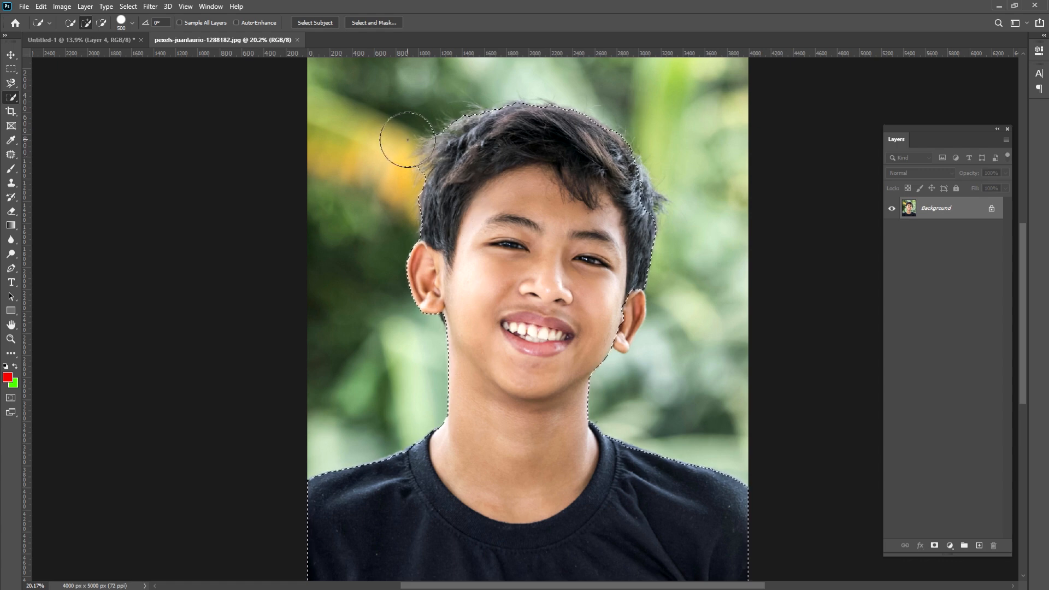
# Extend the quick selection over the background beside and above the boy's head until the whole photo is covered
pyautogui.moveTo(399, 140)
pyautogui.mouseDown()
pyautogui.moveTo(444, 149)
pyautogui.moveTo(441, 162)
pyautogui.moveTo(487, 208)
pyautogui.mouseUp()
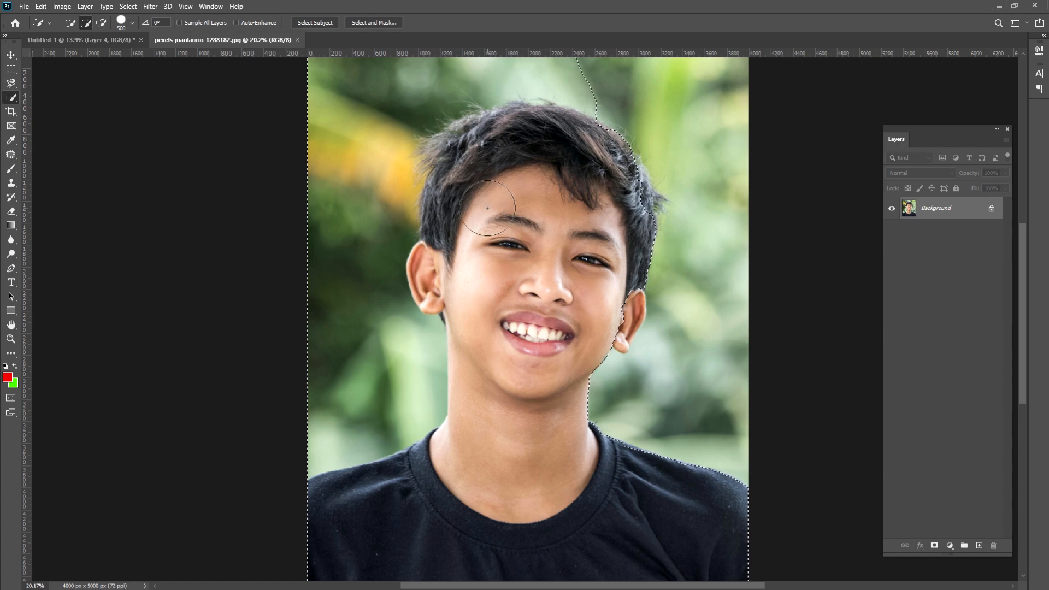
pyautogui.scroll(1, 487, 208)
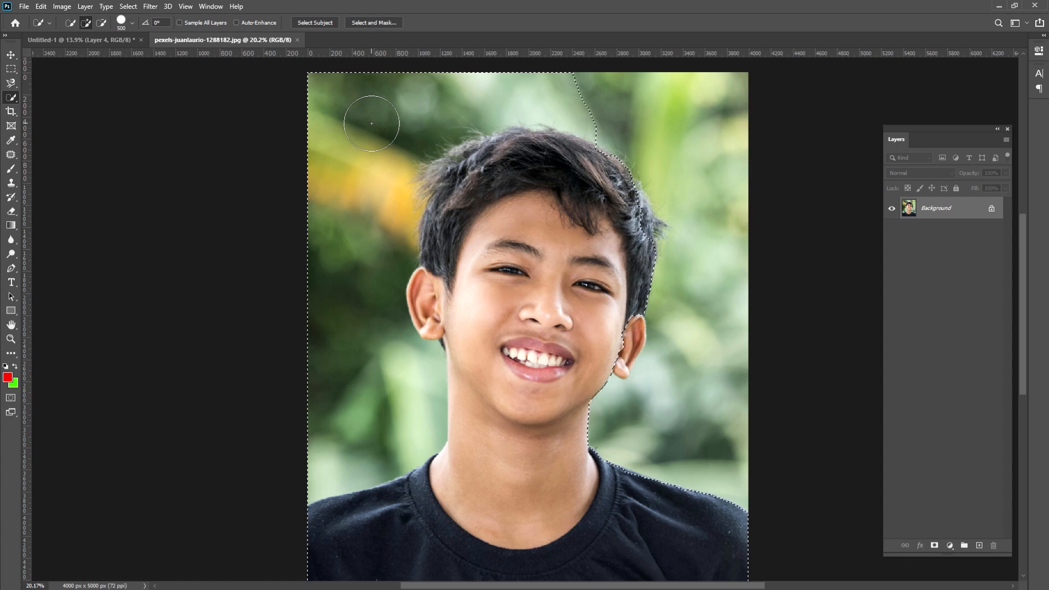
pyautogui.moveTo(371, 124)
pyautogui.mouseDown()
pyautogui.moveTo(395, 139)
pyautogui.moveTo(542, 107)
pyautogui.moveTo(585, 120)
pyautogui.moveTo(619, 111)
pyautogui.moveTo(720, 120)
pyautogui.mouseUp()
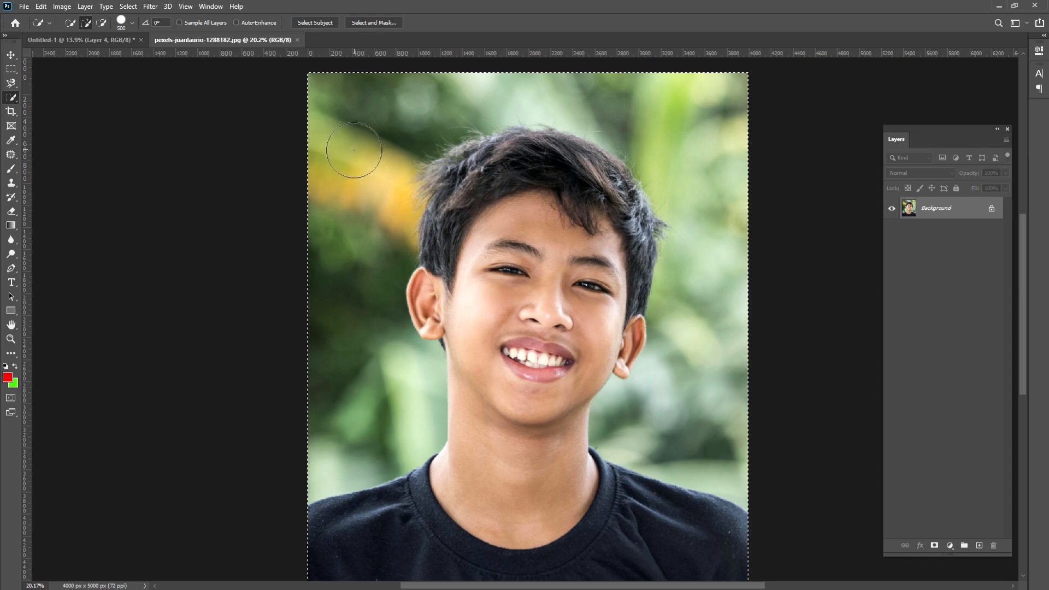
# Subtract the green background on both sides and above the hair from the quick selection
pyautogui.press('alt')
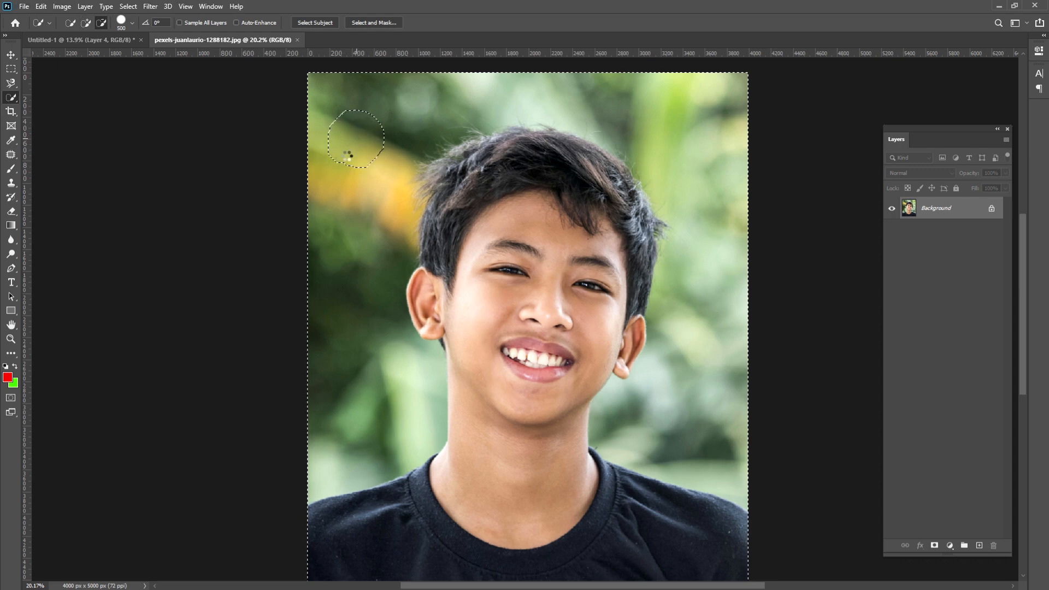
pyautogui.moveTo(346, 155)
pyautogui.mouseDown()
pyautogui.moveTo(311, 116)
pyautogui.moveTo(354, 231)
pyautogui.moveTo(338, 337)
pyautogui.moveTo(376, 229)
pyautogui.moveTo(432, 123)
pyautogui.moveTo(423, 94)
pyautogui.moveTo(531, 84)
pyautogui.moveTo(659, 97)
pyautogui.moveTo(713, 192)
pyautogui.mouseUp()
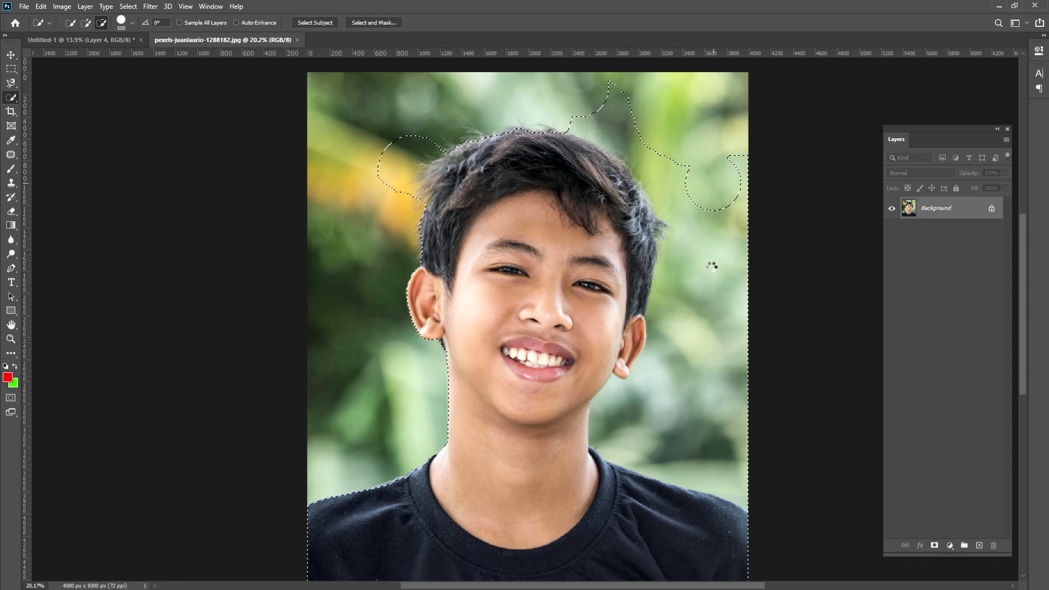
pyautogui.moveTo(712, 266); pyautogui.dragTo(694, 381)
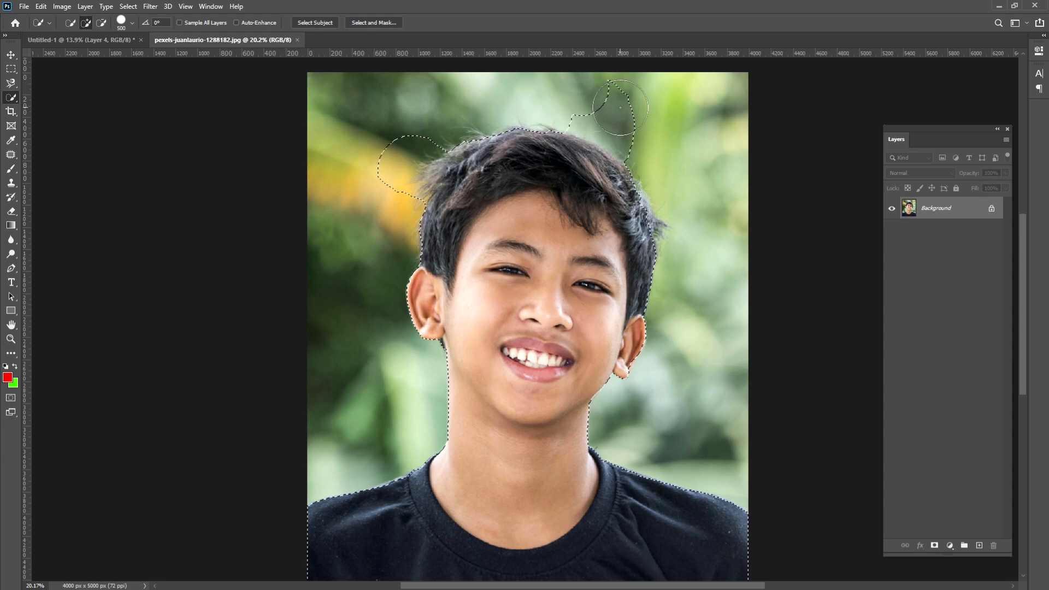
pyautogui.moveTo(620, 107)
pyautogui.mouseDown()
pyautogui.moveTo(634, 116)
pyautogui.moveTo(614, 90)
pyautogui.moveTo(618, 111)
pyautogui.moveTo(579, 120)
pyautogui.mouseUp()
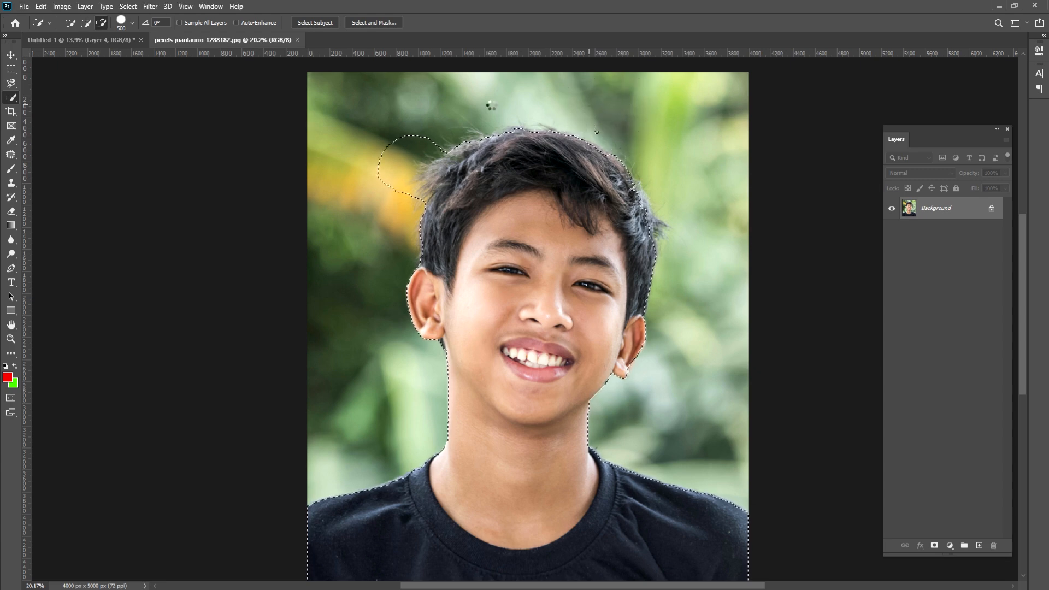
pyautogui.click(388, 141)
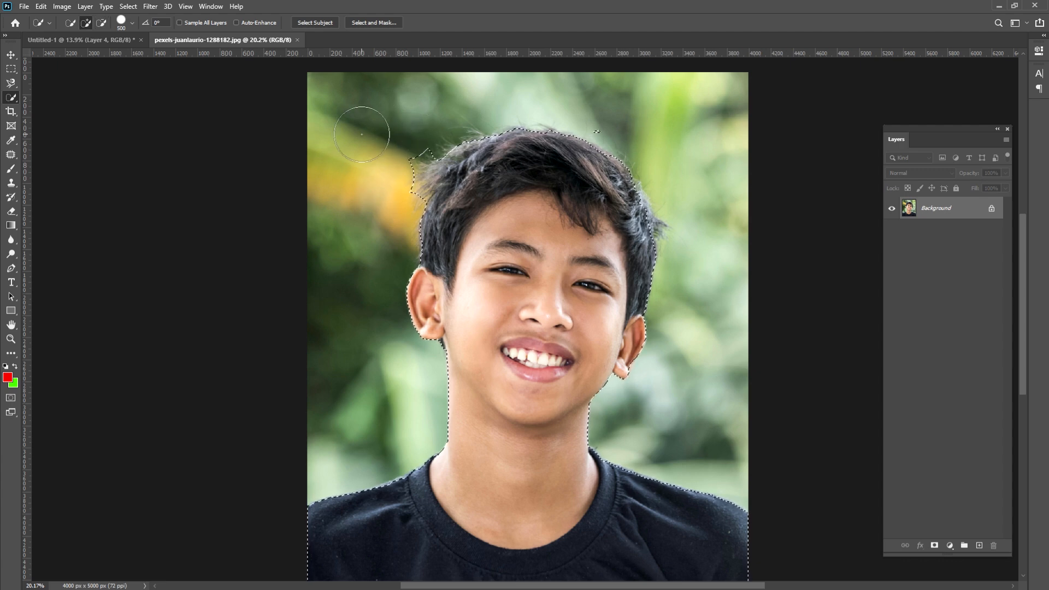
# Reduce the selection brush to 175 and subtract the leftover background patches beside the boy's hair
pyautogui.press('[')
pyautogui.press('[')
pyautogui.press('[')
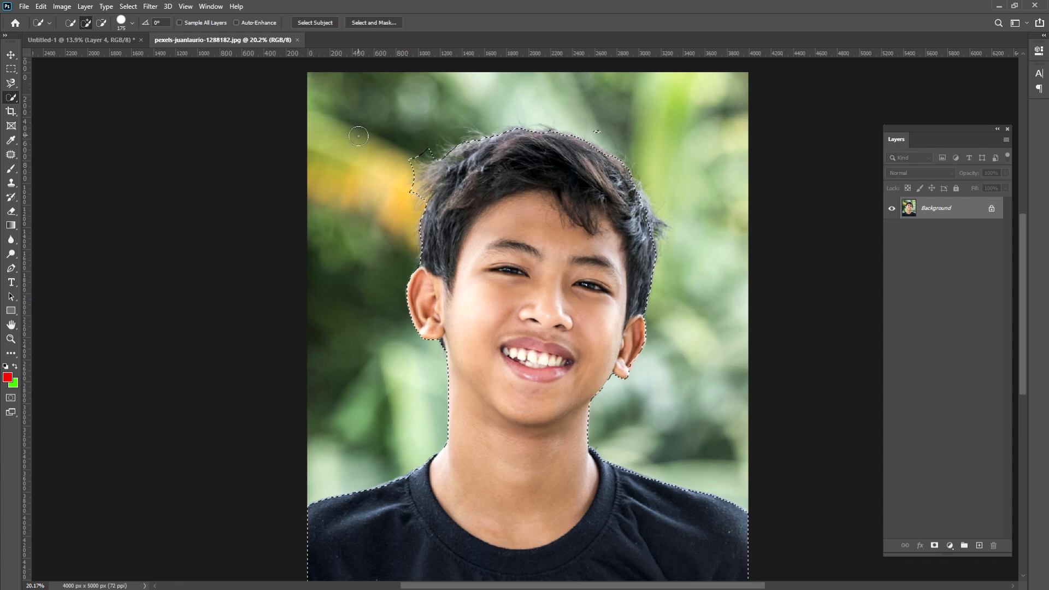
pyautogui.press('alt')
pyautogui.click(415, 147)
pyautogui.click(411, 191)
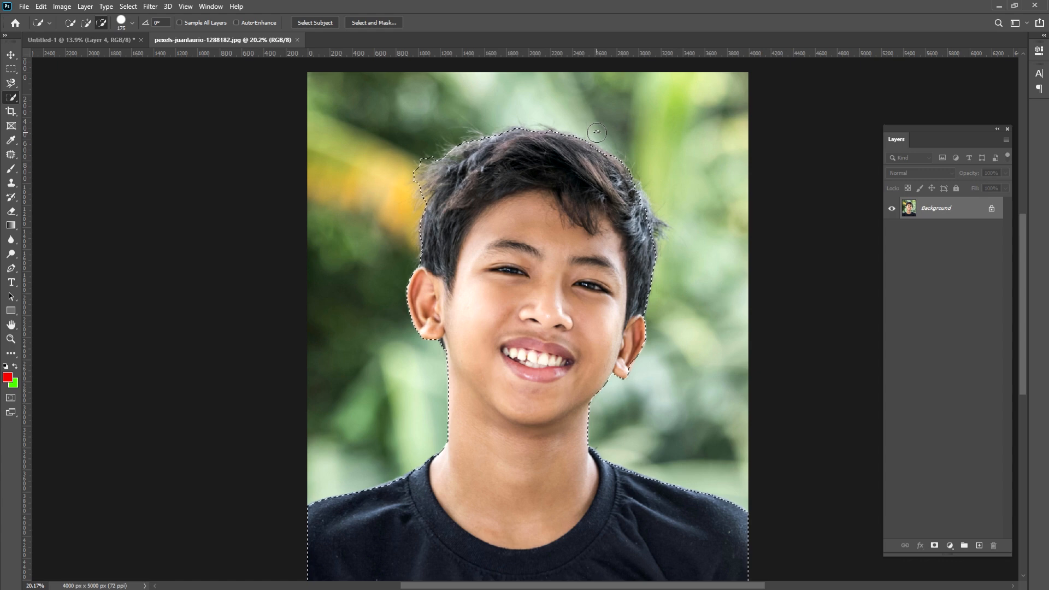
pyautogui.press('alt')
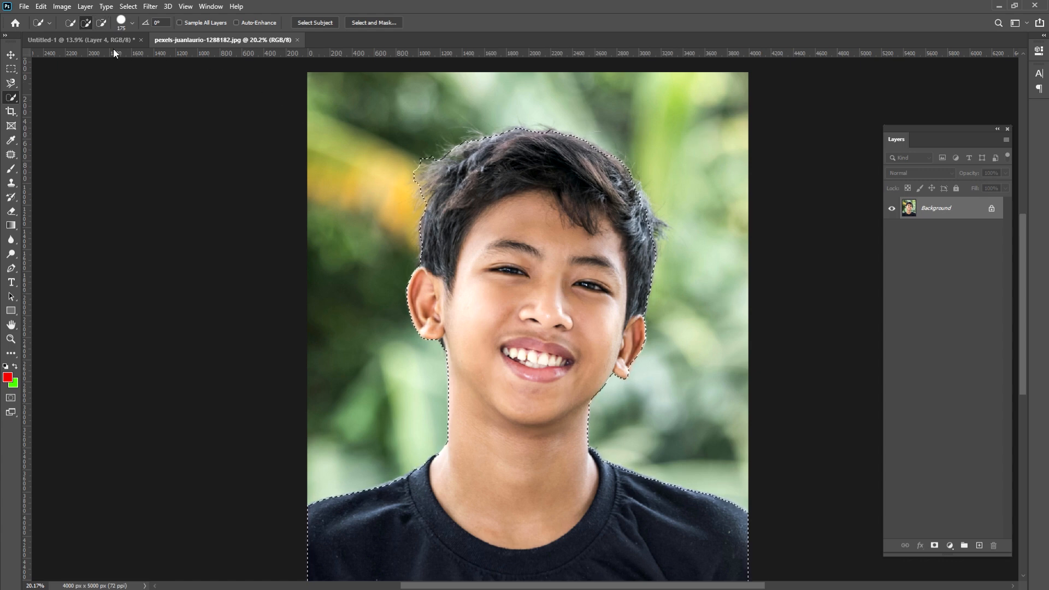
# Check the Untitled-1 canvas, return to the portrait and clear its selection
pyautogui.hotkey('ctrl', 'Tab')
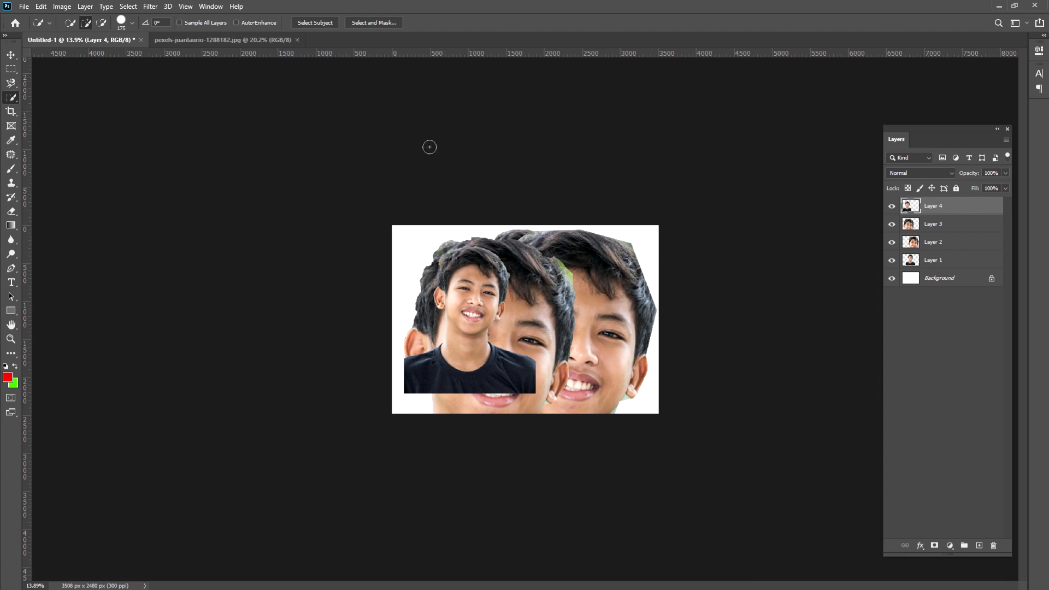
pyautogui.click(221, 41)
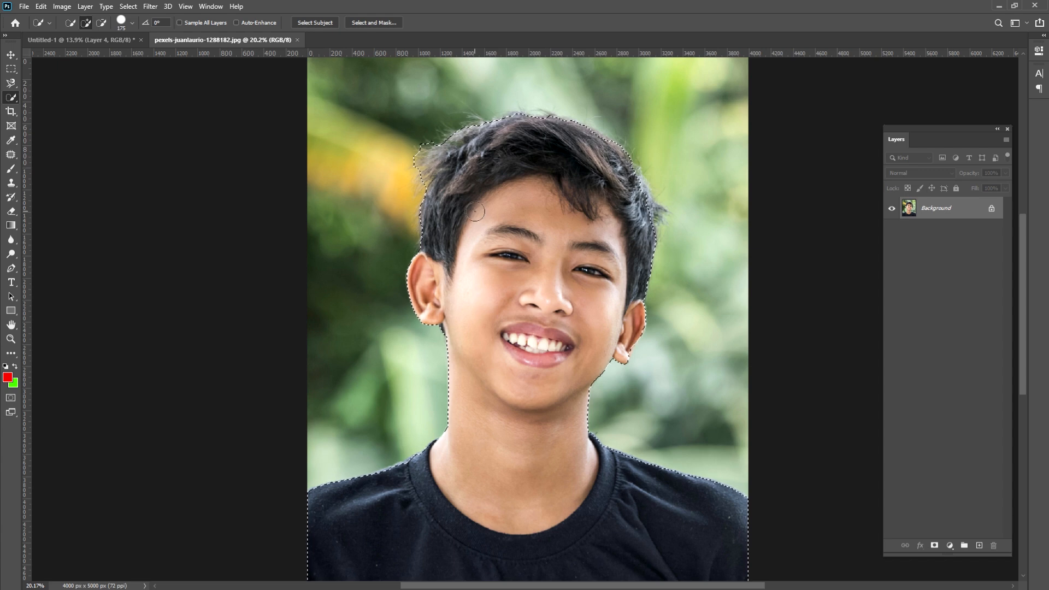
pyautogui.hotkey('ctrl', 'd')
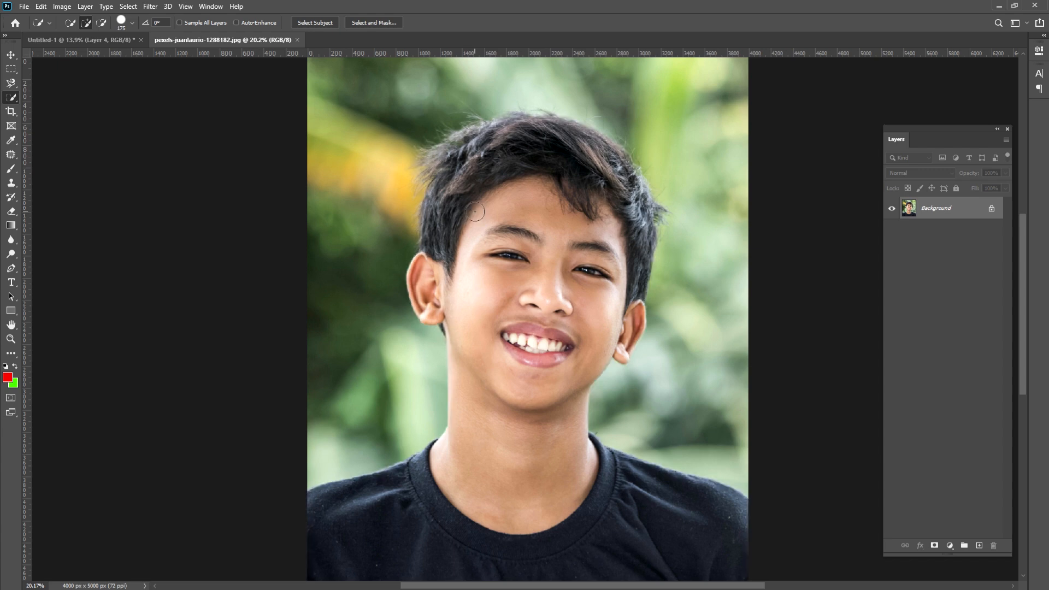
# Draw a rough closed Polygonal Lasso outline around the boy's head and shoulders, running past the photo's lower edge
pyautogui.click(18, 84)
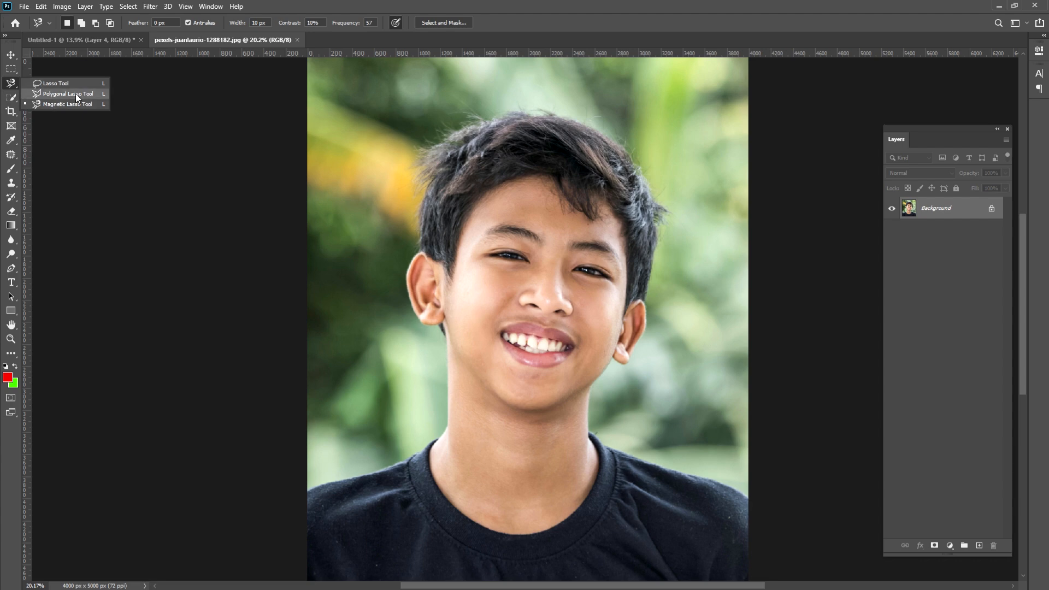
pyautogui.click(68, 94)
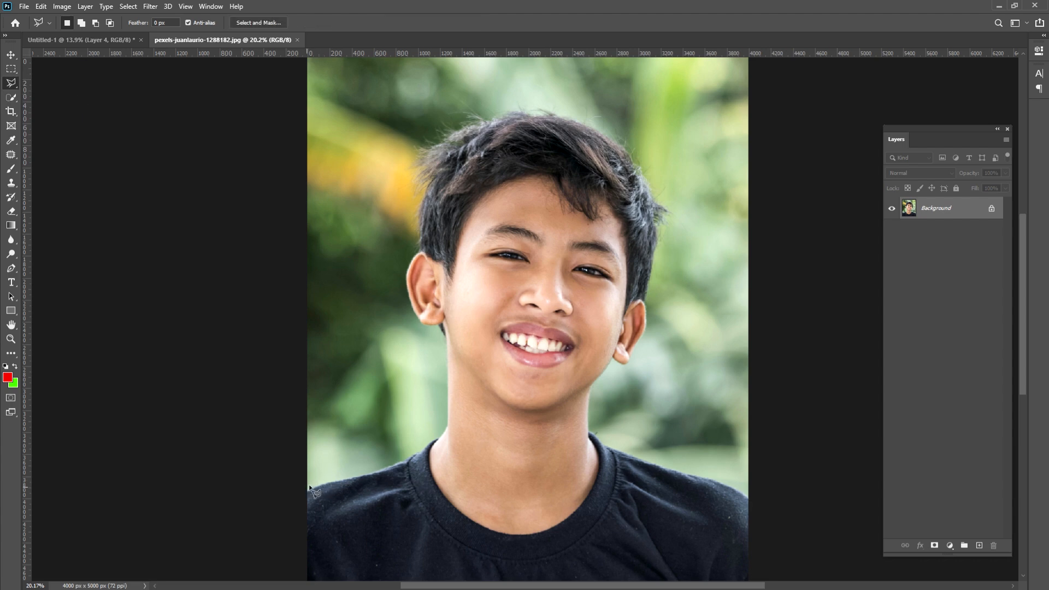
pyautogui.click(388, 365)
pyautogui.click(389, 232)
pyautogui.click(473, 118)
pyautogui.click(595, 132)
pyautogui.click(664, 252)
pyautogui.click(609, 433)
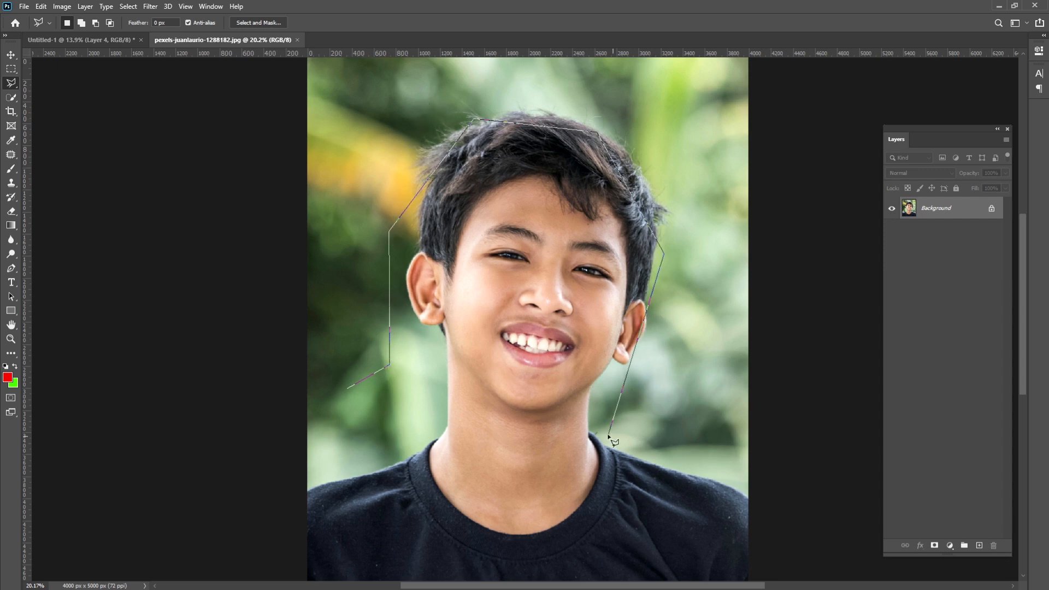
pyautogui.click(785, 535)
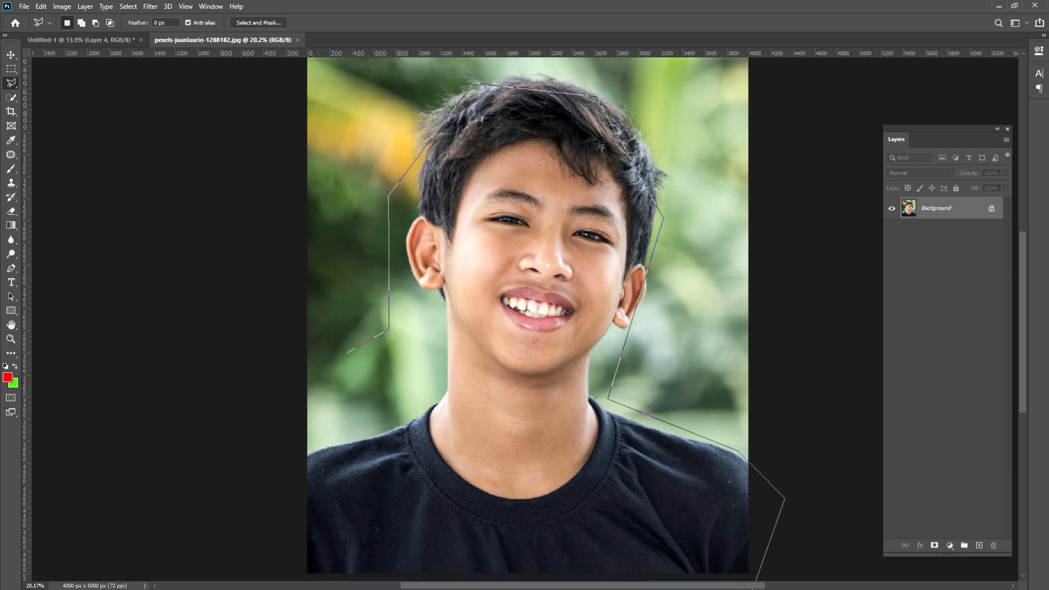
pyautogui.click(758, 571)
pyautogui.click(301, 563)
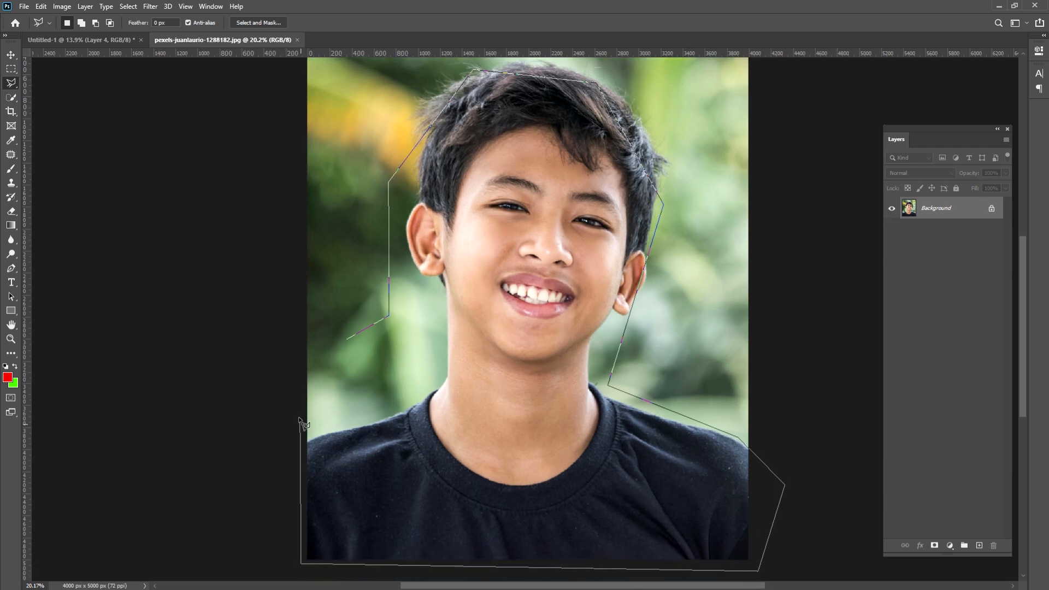
pyautogui.click(347, 338)
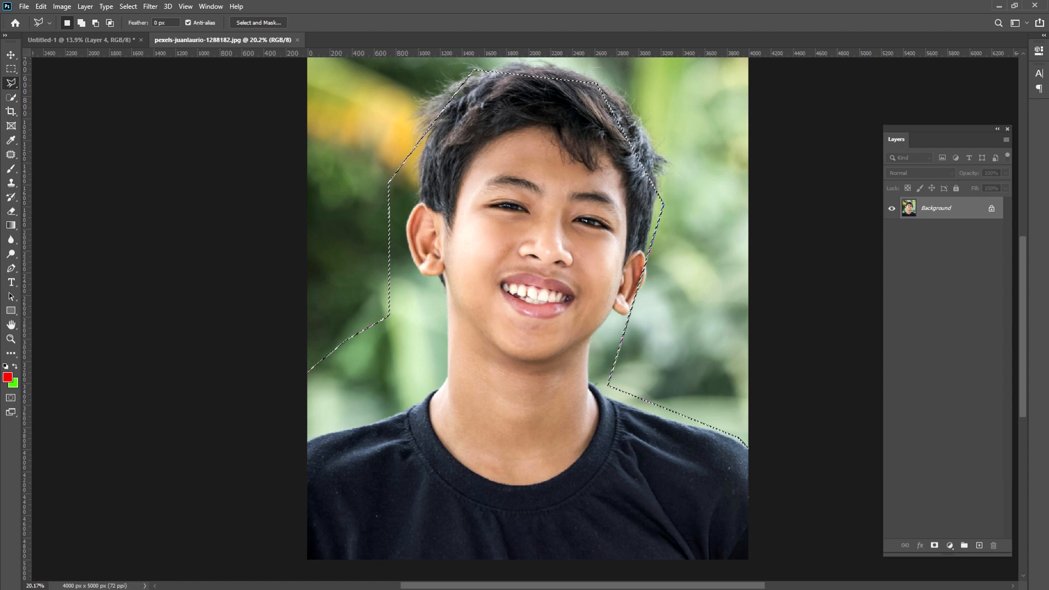
# Subtract the background along the left side of the boy's head, neck and shoulder with the Quick Selection tool
pyautogui.click(11, 97)
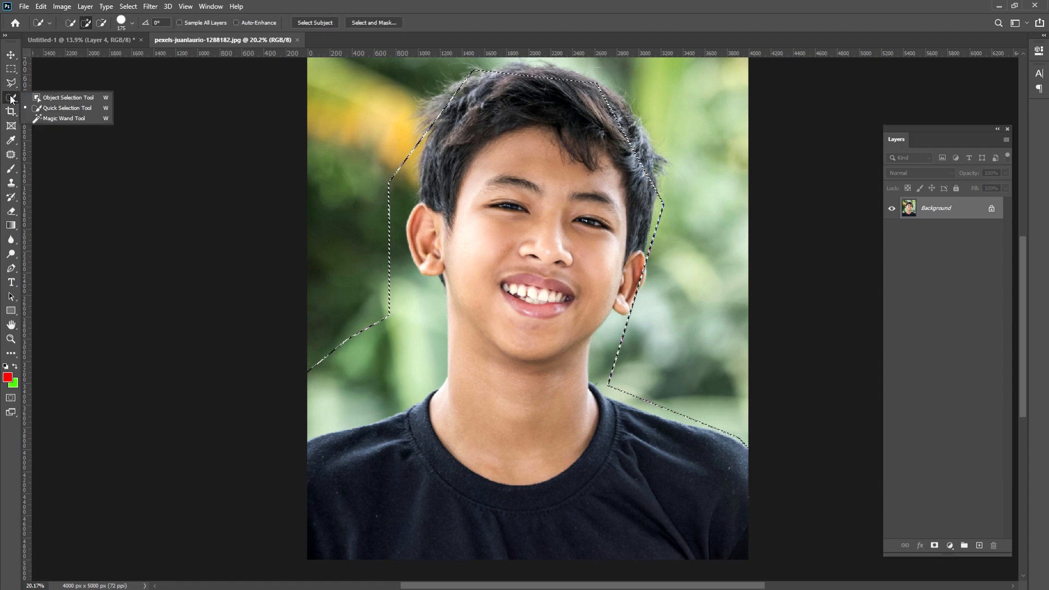
pyautogui.click(72, 108)
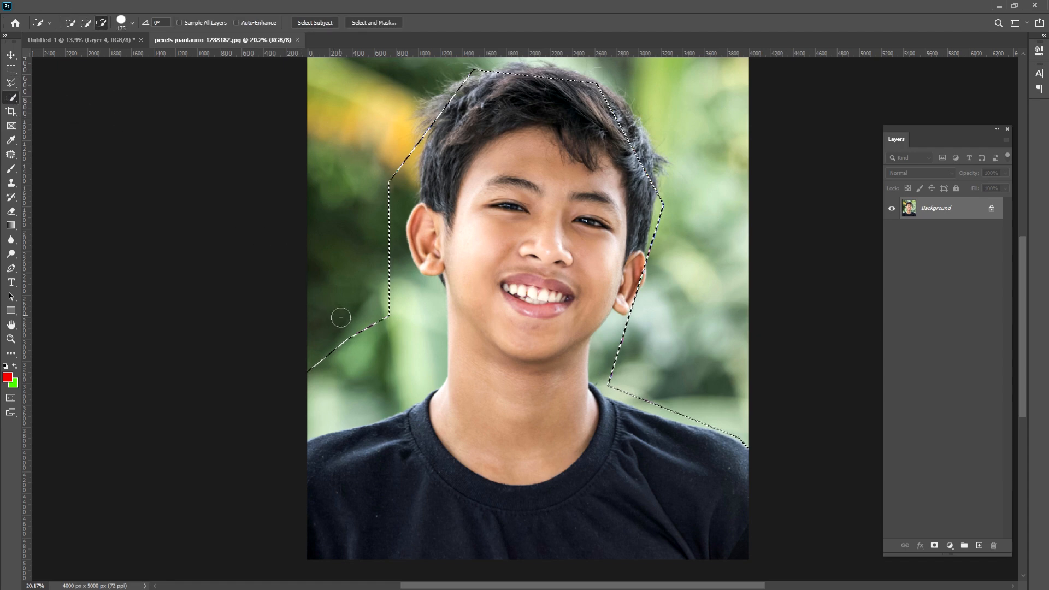
pyautogui.keyDown('alt'); pyautogui.click(365, 340); pyautogui.keyUp('alt')
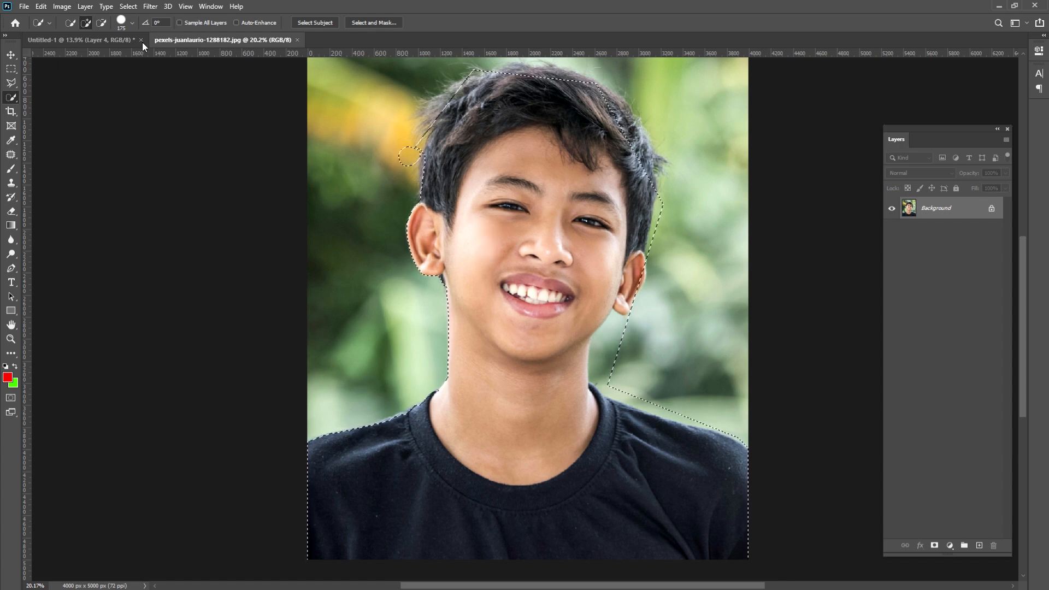
# Copy the refined selection of the boy into Untitled-1 and move the pasted cutout over the left part of the canvas
pyautogui.click(105, 42)
pyautogui.moveTo(475, 323); pyautogui.dragTo(404, 269)
pyautogui.click(11, 55)
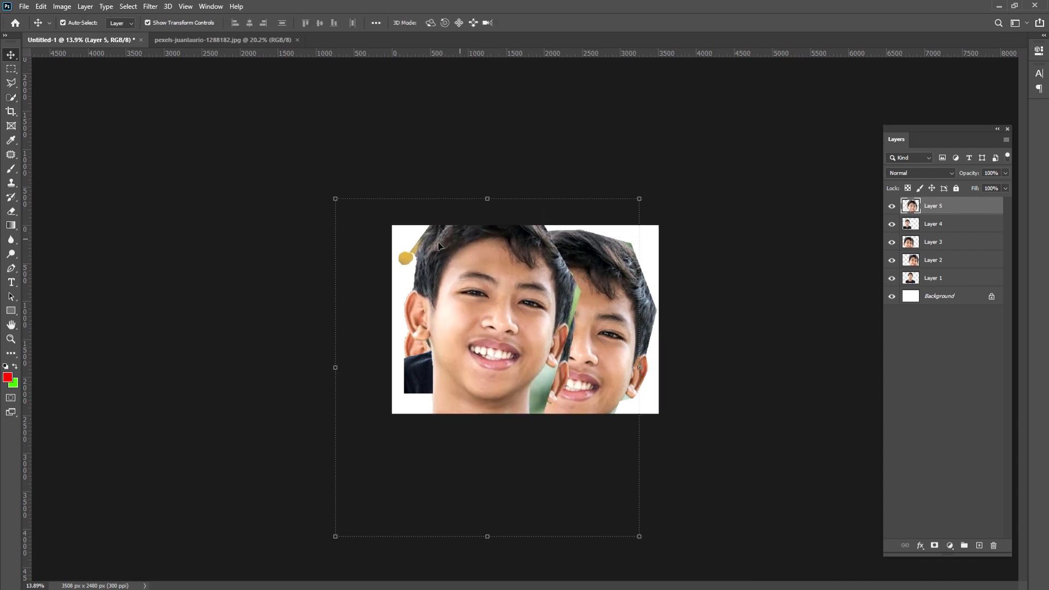
# Return to the portrait and examine the selection edge around the boy's hair and shoulders
pyautogui.click(219, 40)
pyautogui.scroll(3, 422, 162)
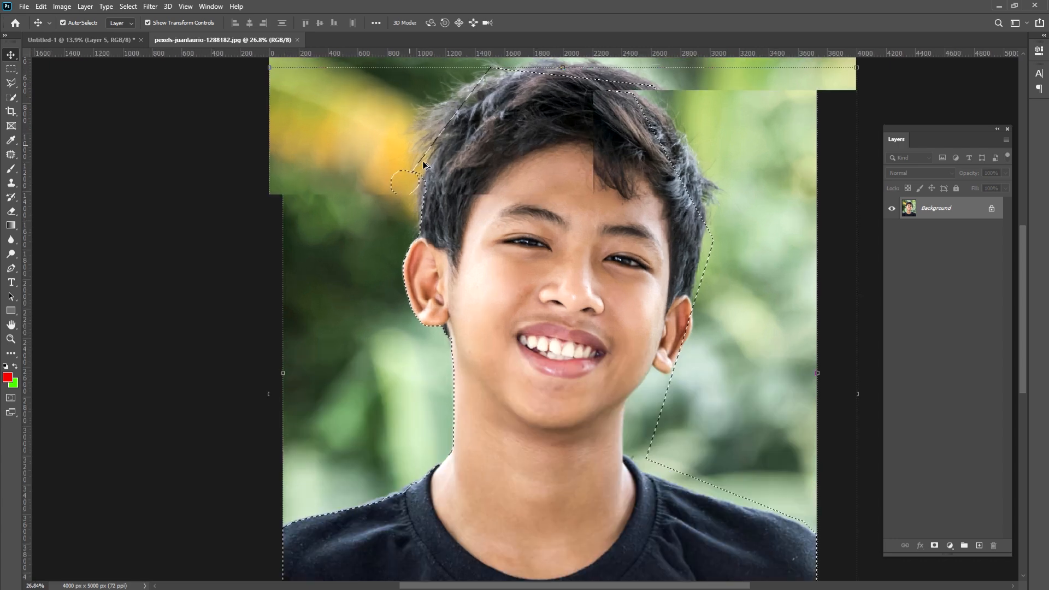
pyautogui.scroll(-4, 397, 200)
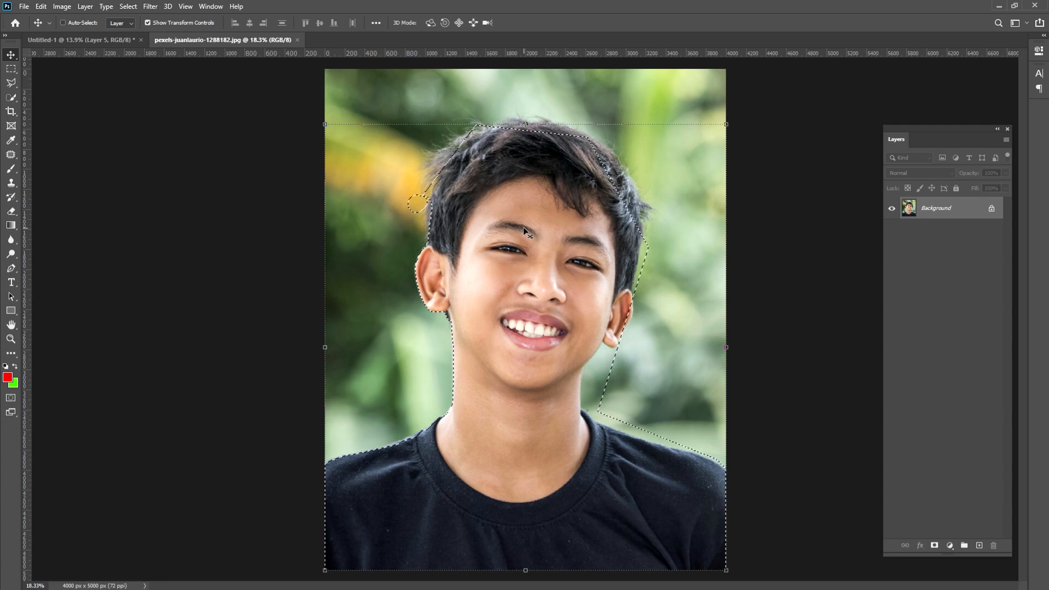
# Deselect the boy in the portrait and switch to the Magic Wand tool
pyautogui.hotkey('ctrl', 'd')
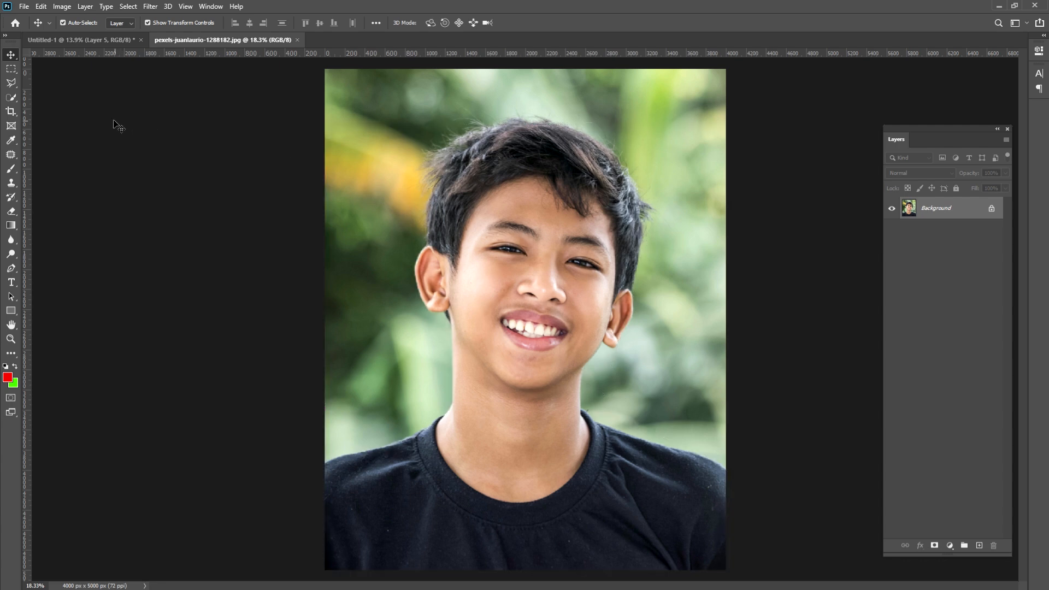
pyautogui.click(11, 97)
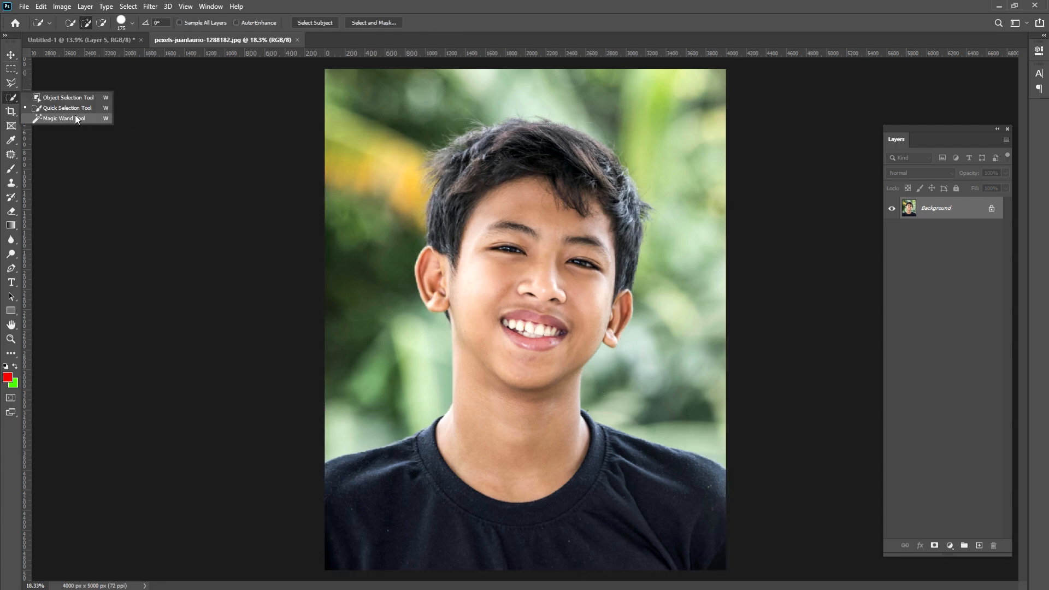
pyautogui.click(74, 118)
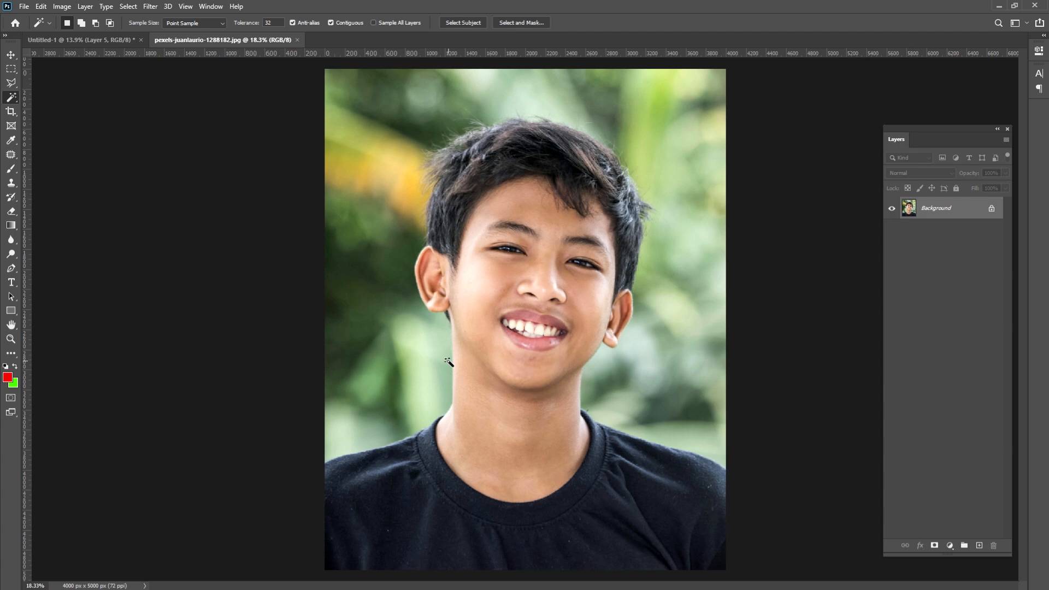
# Open the 360_F_523820033 JPG of the bearded man on a yellow background from the Desktop
pyautogui.click(24, 6)
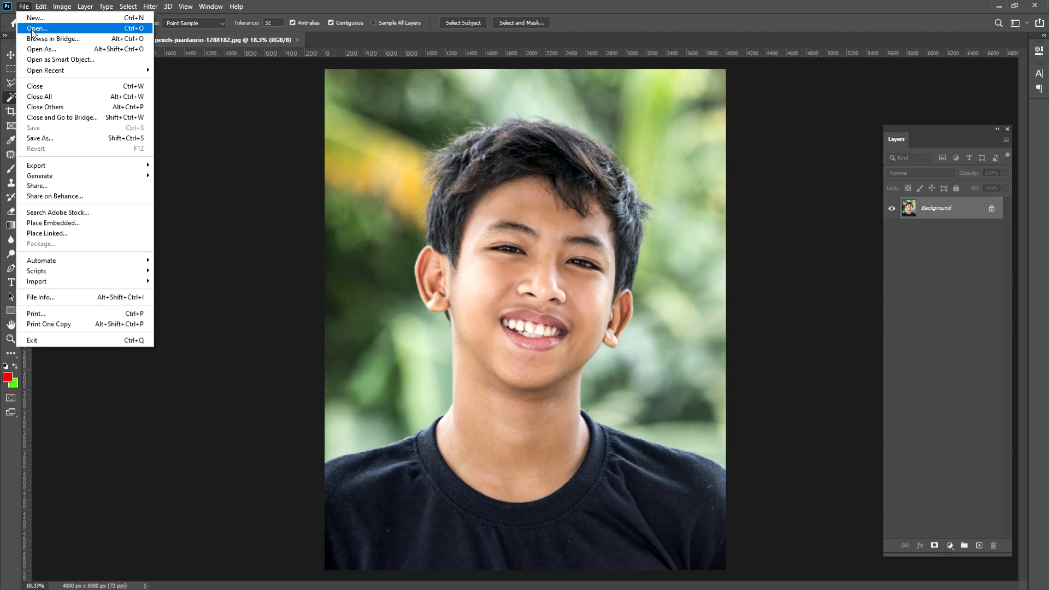
pyautogui.click(30, 16)
pyautogui.scroll(-3, 553, 326)
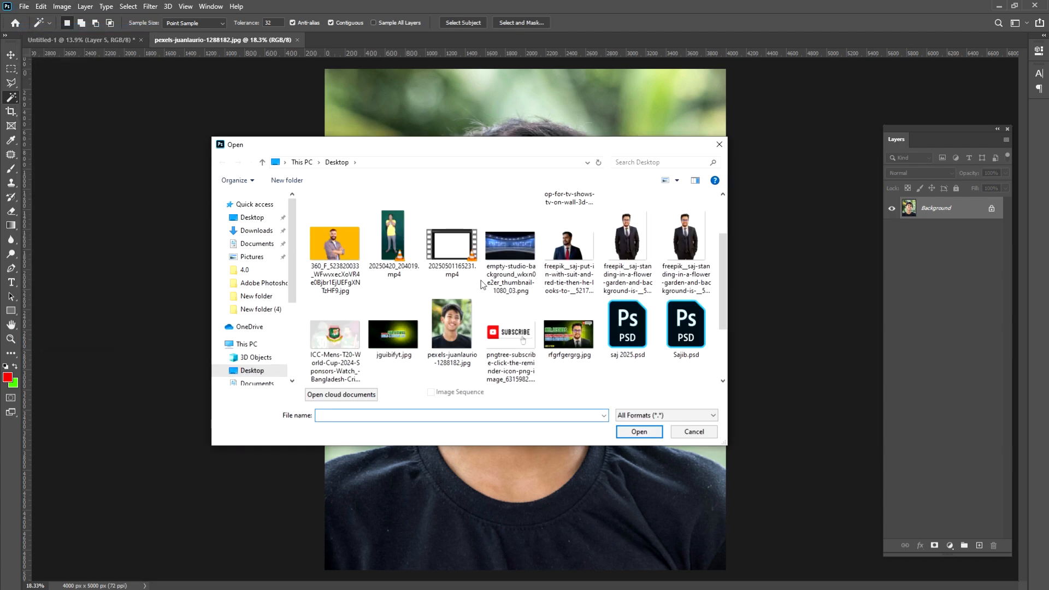
pyautogui.scroll(3, 429, 329)
pyautogui.click(334, 327)
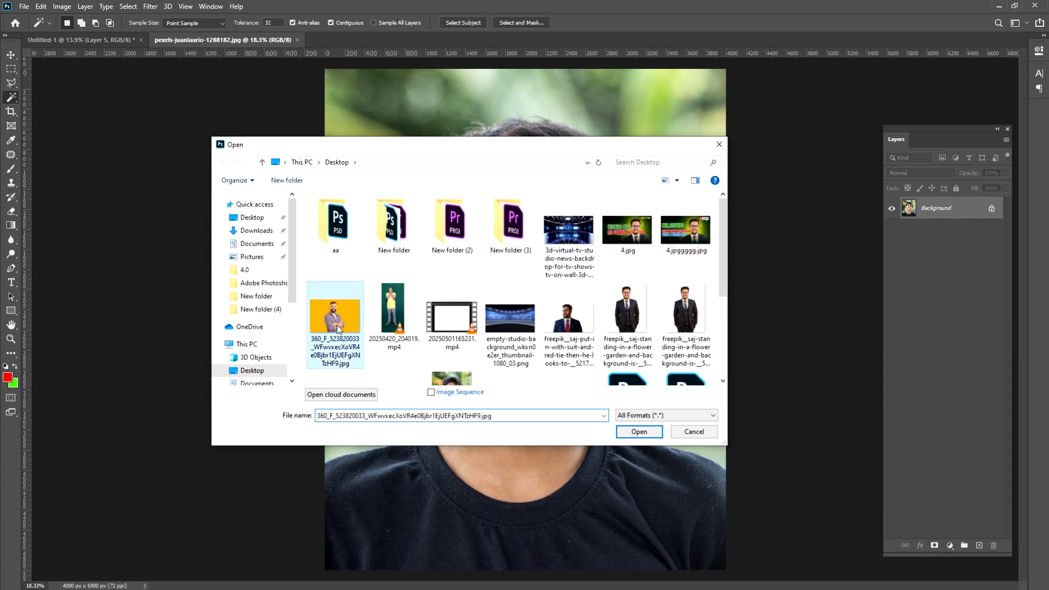
pyautogui.click(639, 432)
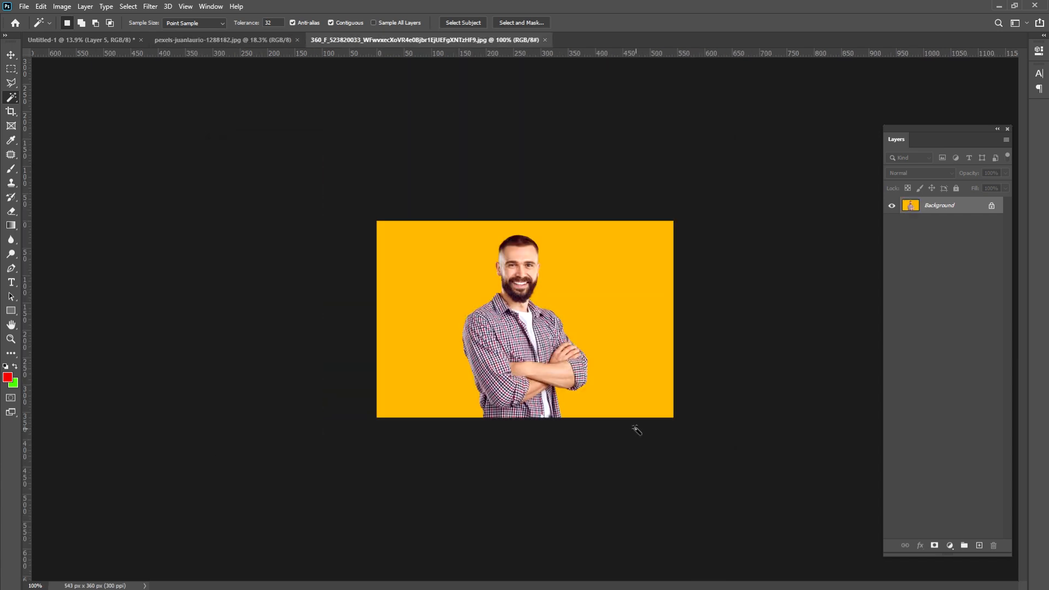
pyautogui.hotkey('ctrl', '+')
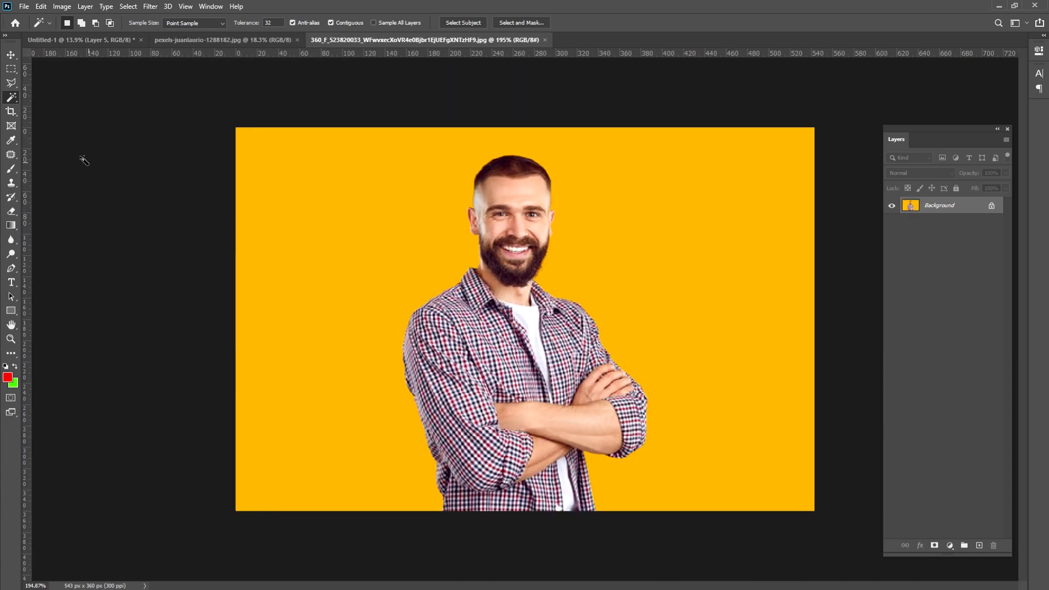
# Select the whole yellow background around the man with the Magic Wand tool at a tolerance of 32
pyautogui.rightClick(11, 98)
pyautogui.click(63, 118)
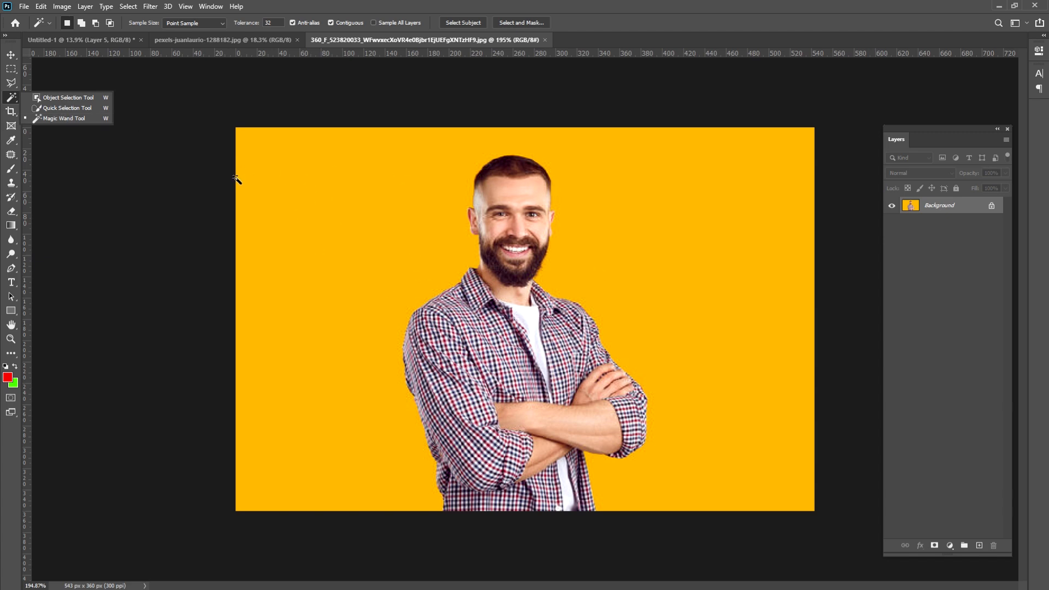
pyautogui.click(288, 180)
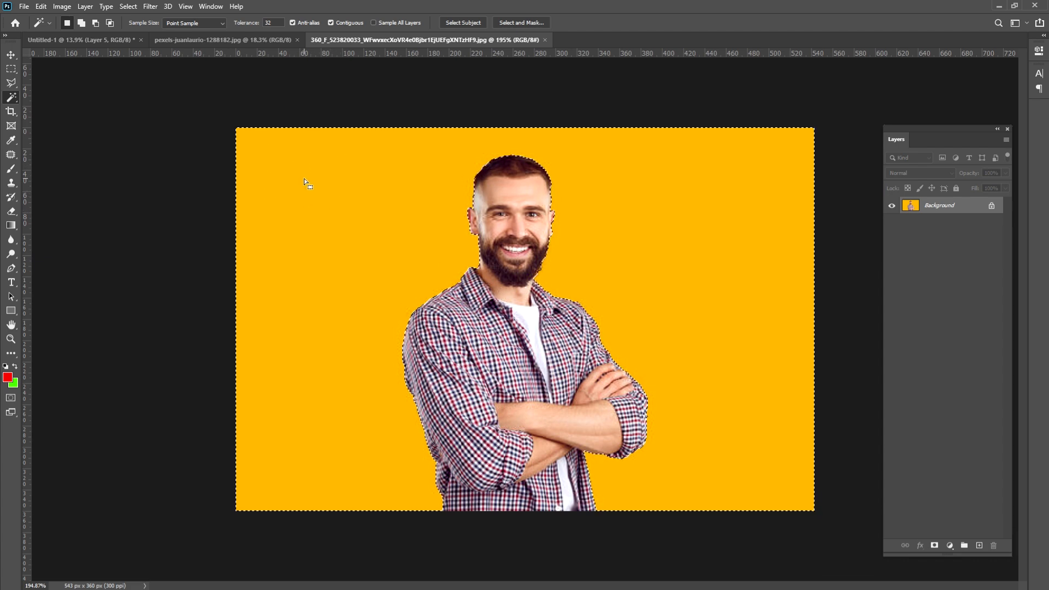
pyautogui.hotkey('ctrl', 'd')
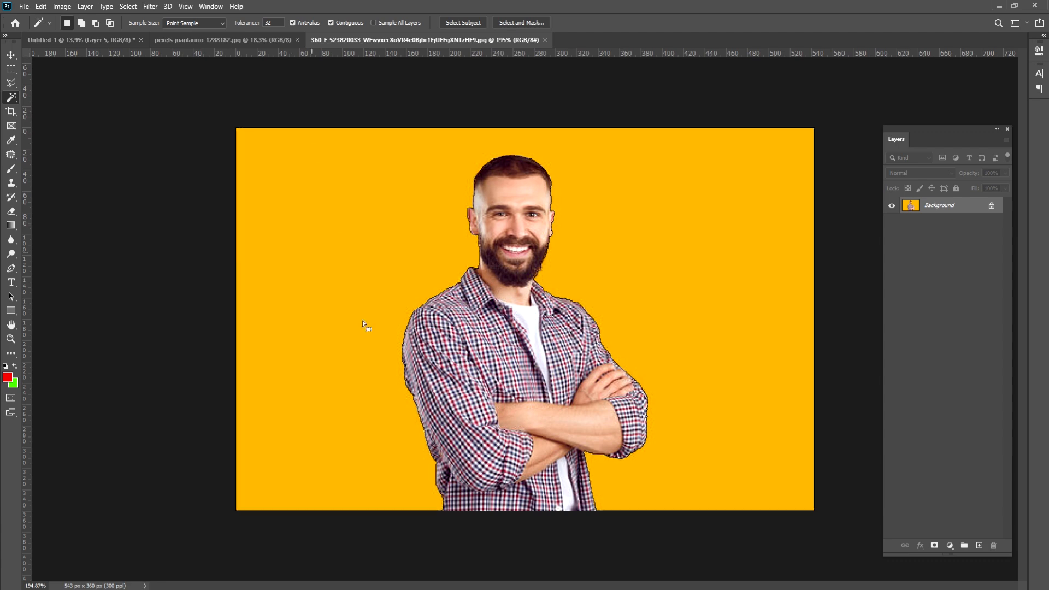
pyautogui.click(362, 321)
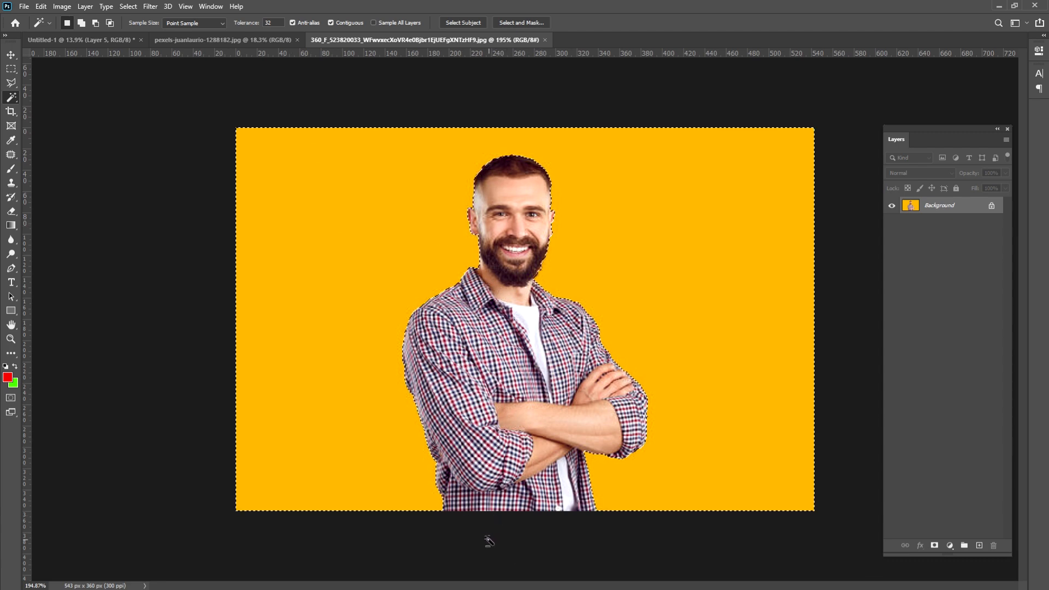
# Check the selection edge along the photo's lower border and invert the selection from the yellow background to the man
pyautogui.keyDown('alt'); pyautogui.scroll(5, 491, 533); pyautogui.keyUp('alt')
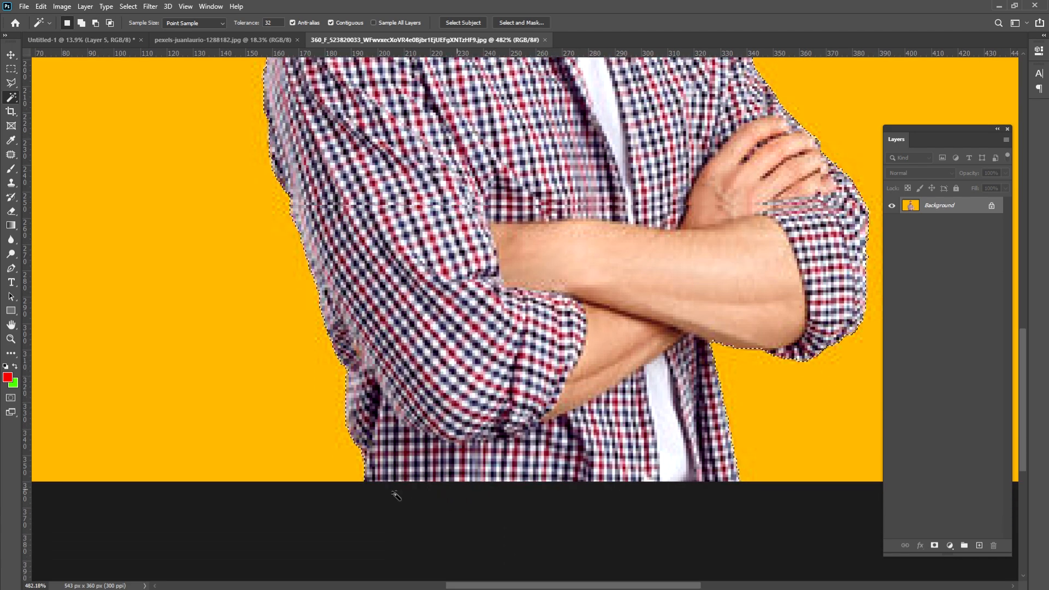
pyautogui.scroll(-1, 396, 496)
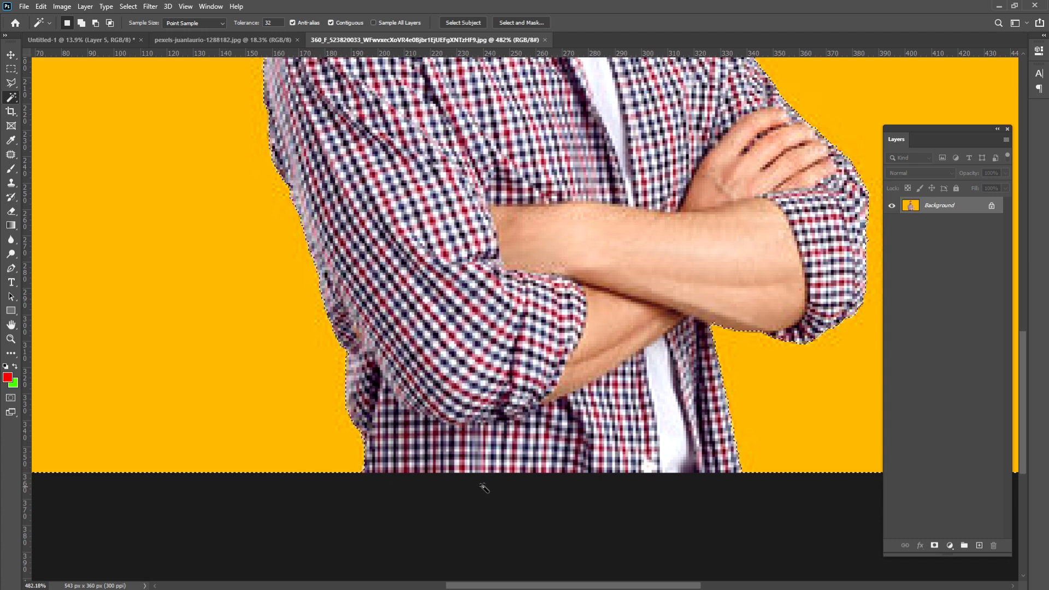
pyautogui.keyDown('alt'); pyautogui.scroll(-4, 504, 302); pyautogui.keyUp('alt')
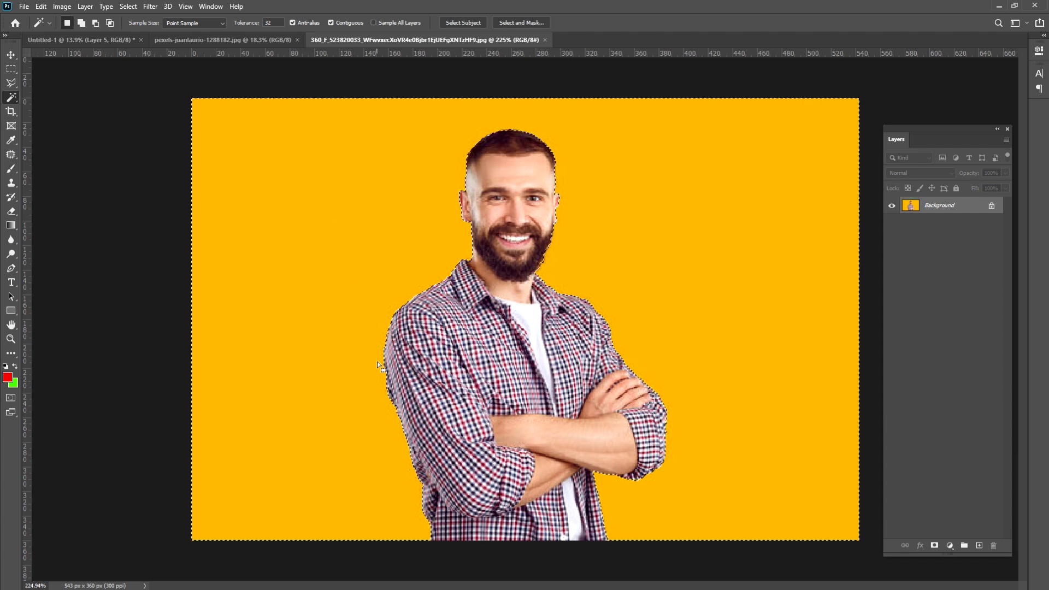
pyautogui.keyDown('alt'); pyautogui.click(332, 300); pyautogui.keyUp('alt')
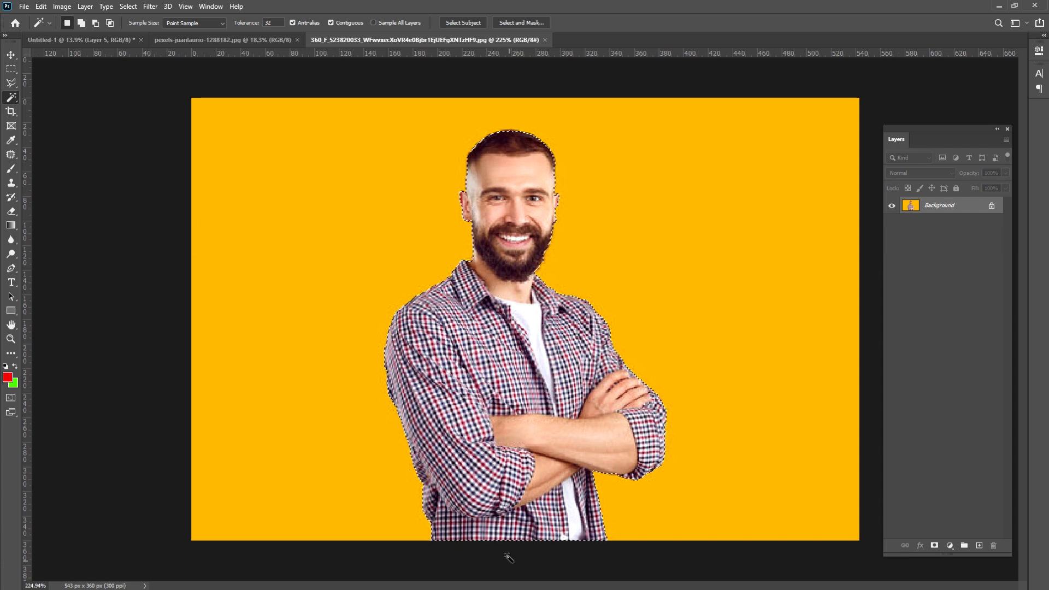
# Inspect the man's outline, then switch the selection to the yellow background and back to the man
pyautogui.scroll(3, 552, 475)
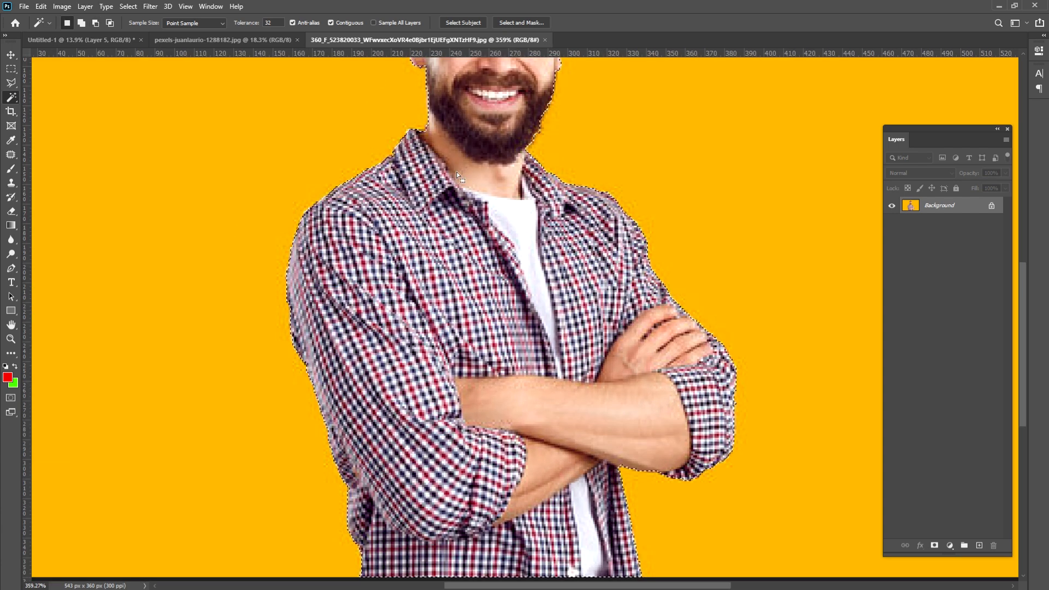
pyautogui.scroll(-2, 461, 269)
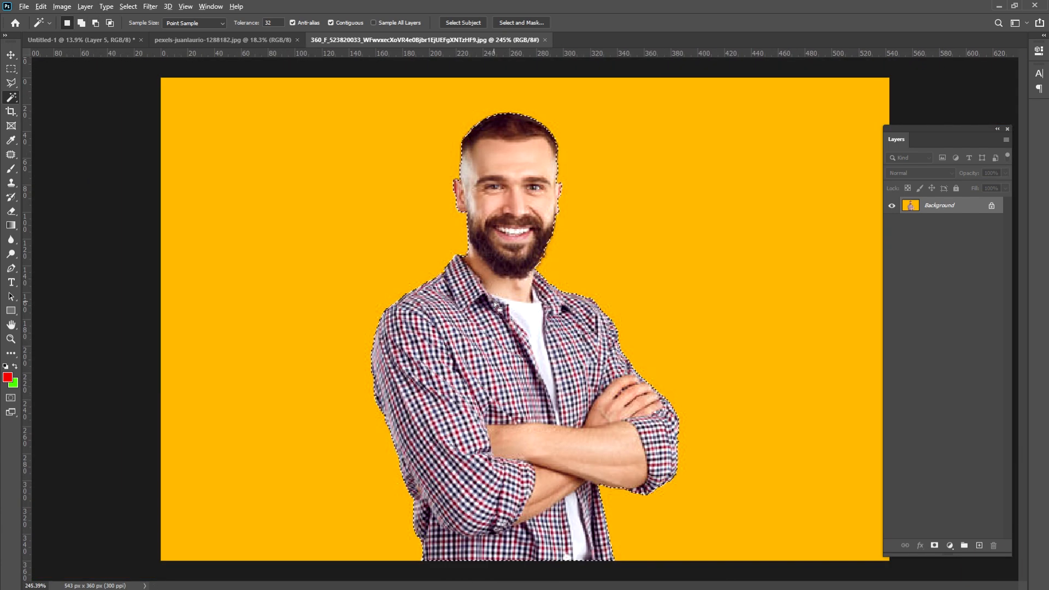
pyautogui.scroll(-1, 494, 304)
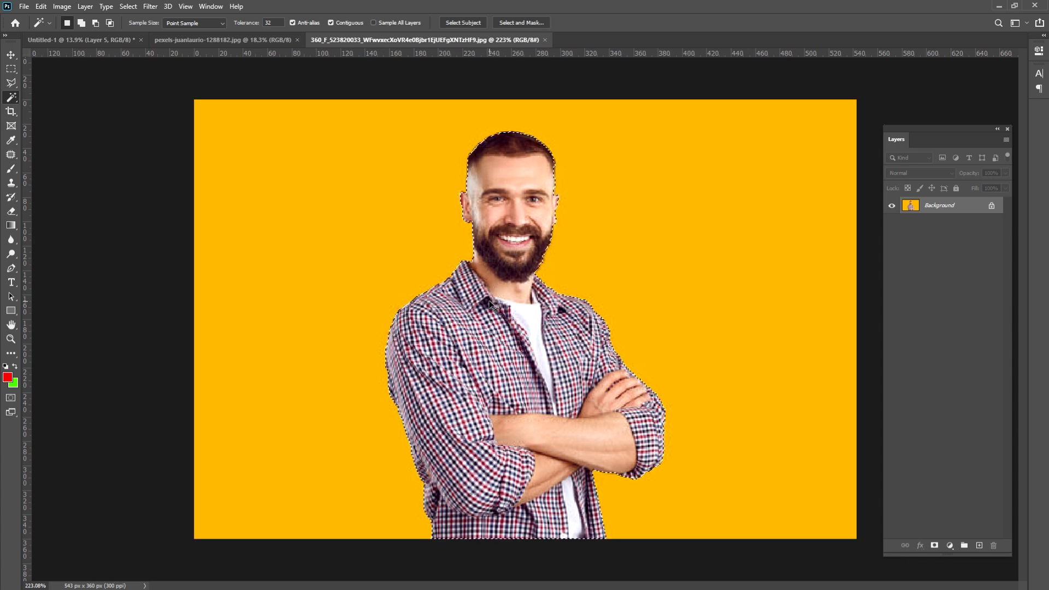
pyautogui.hotkey('ctrl', 'shift', 'i')
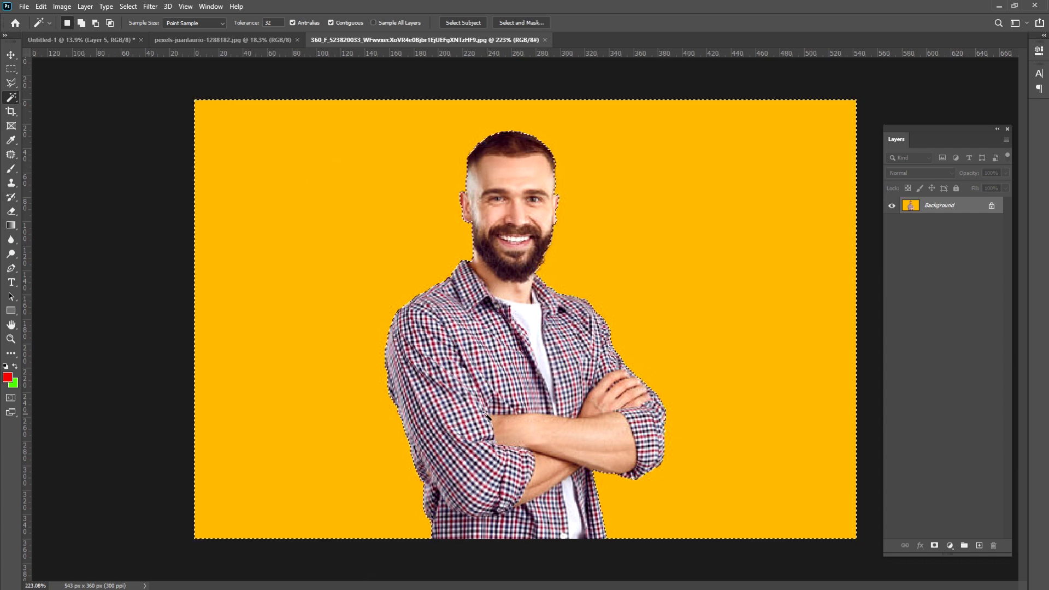
pyautogui.hotkey('ctrl', 'shift', 'i')
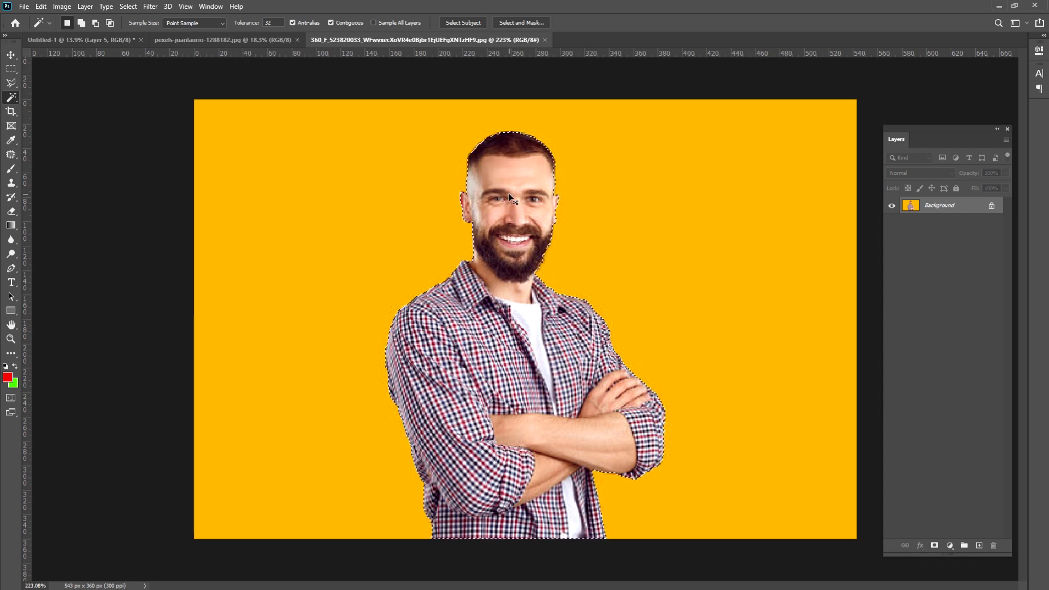
# Copy the selected man into Untitled-1 as a new layer and switch to the Move tool
pyautogui.click(125, 41)
pyautogui.moveTo(501, 304); pyautogui.dragTo(499, 301)
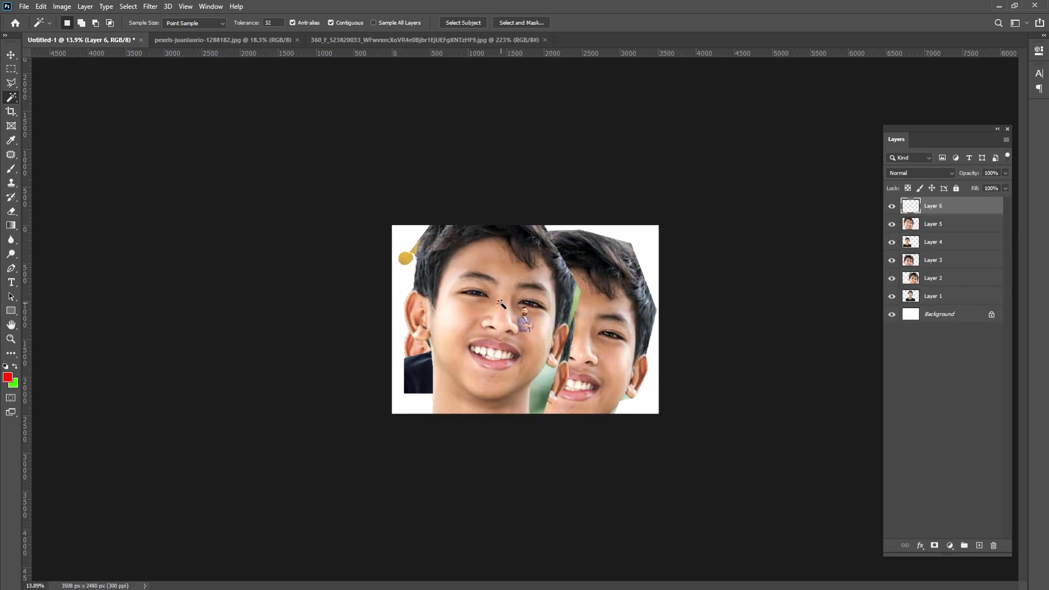
pyautogui.press('v')
pyautogui.scroll(5, 536, 335)
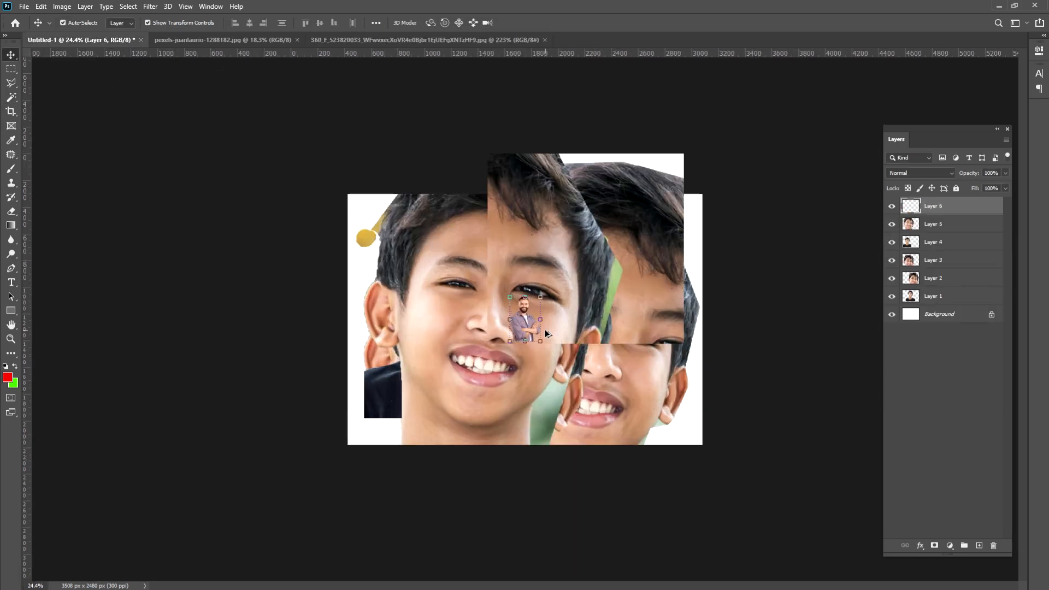
# Enlarge the pasted man, tilt him slightly counterclockwise and place him over the boy's face on the left part of the canvas
pyautogui.moveTo(546, 348); pyautogui.dragTo(667, 521)
pyautogui.moveTo(663, 309); pyautogui.dragTo(636, 300)
pyautogui.click(542, 22)
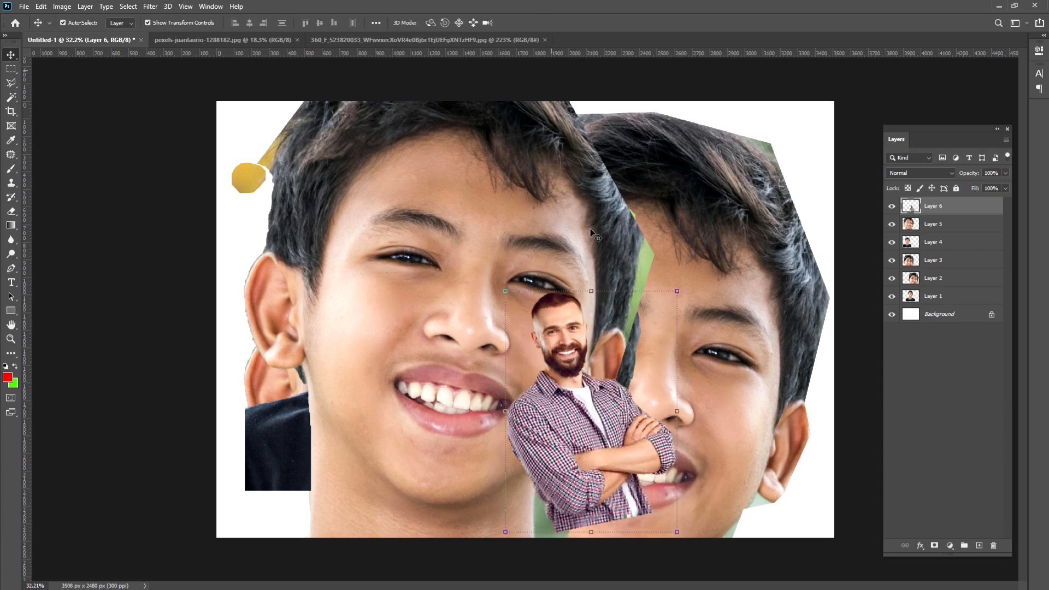
pyautogui.moveTo(565, 360); pyautogui.dragTo(373, 277)
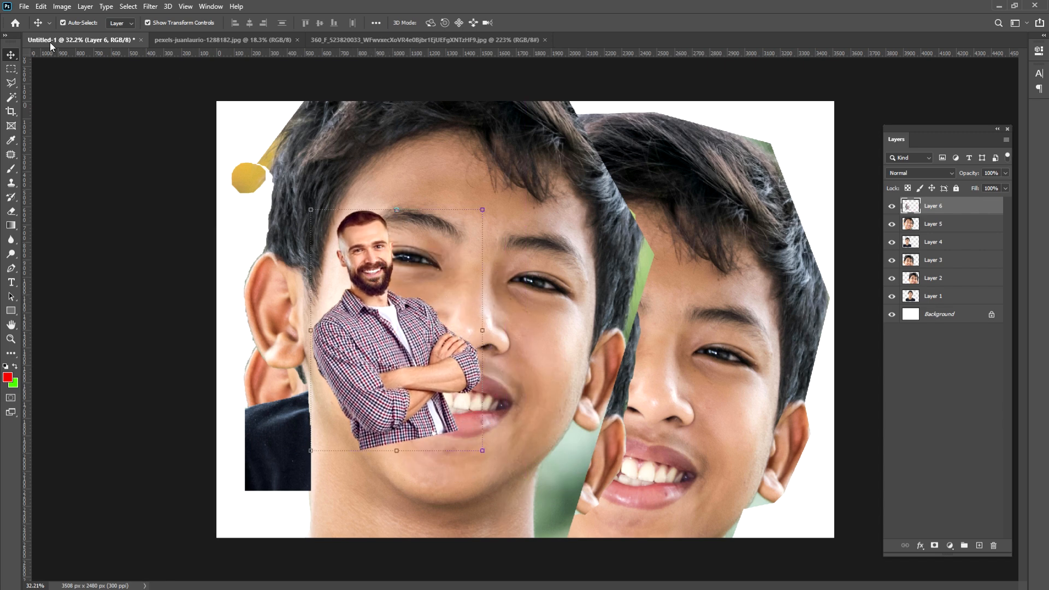
pyautogui.click(10, 85)
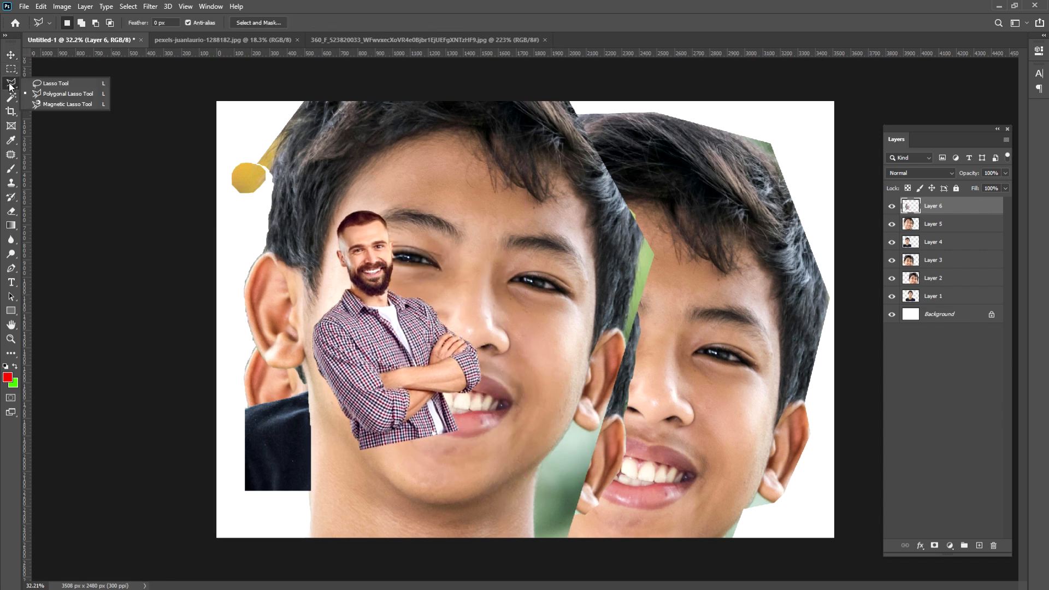
pyautogui.click(12, 98)
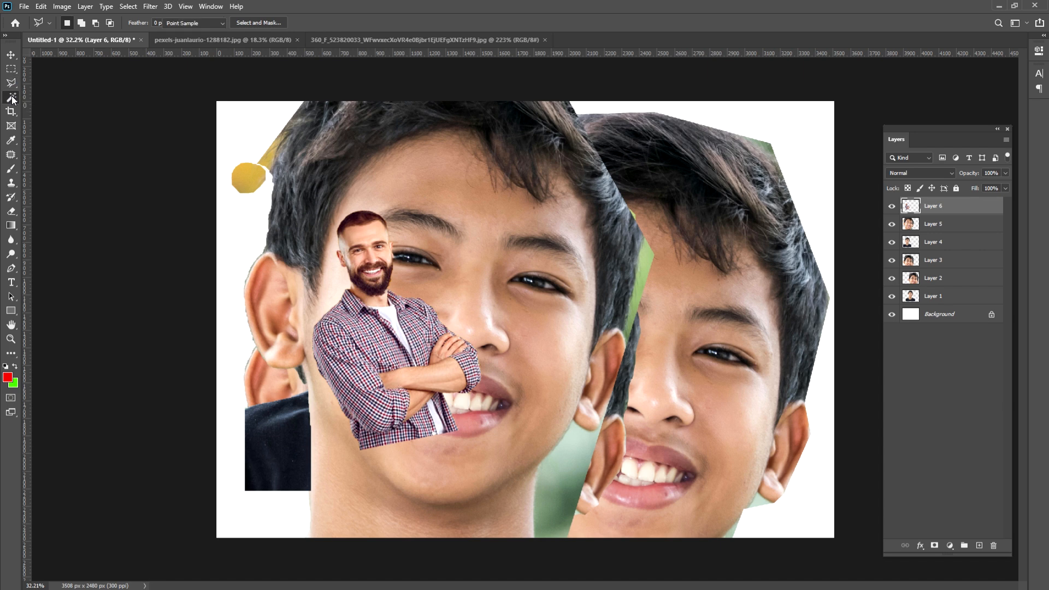
pyautogui.click(12, 98)
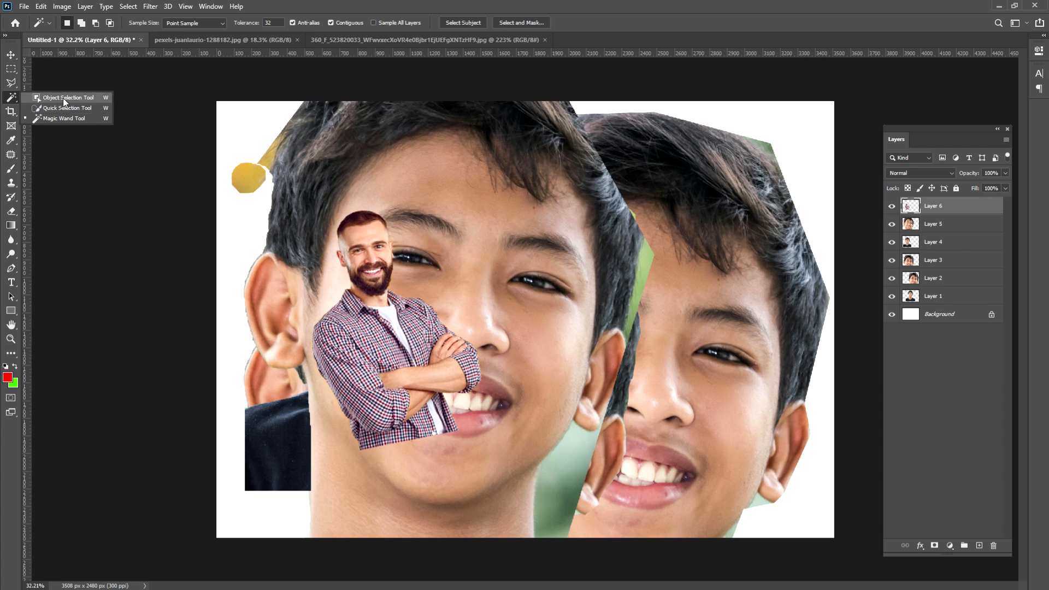
# Open the 3d-virtual-tv-studio-news-backdrop JPG from the Desktop
pyautogui.click(25, 8)
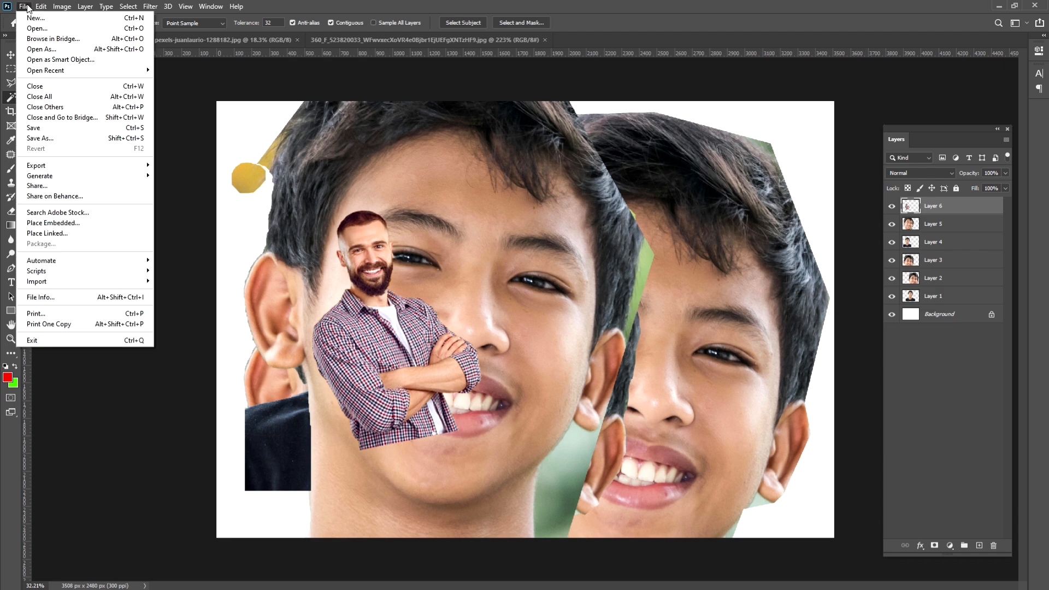
pyautogui.click(36, 28)
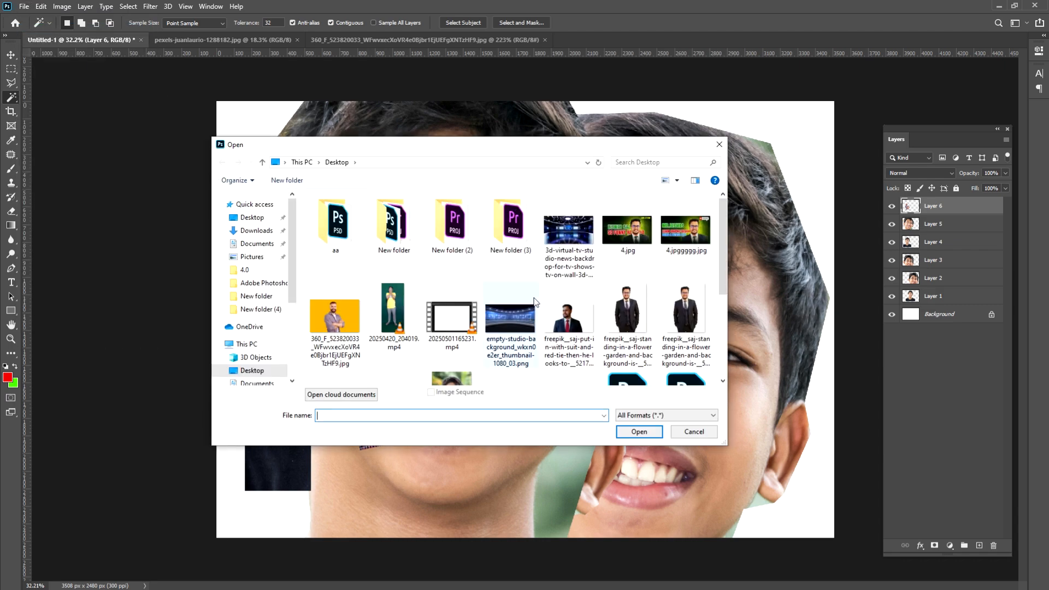
pyautogui.click(580, 236)
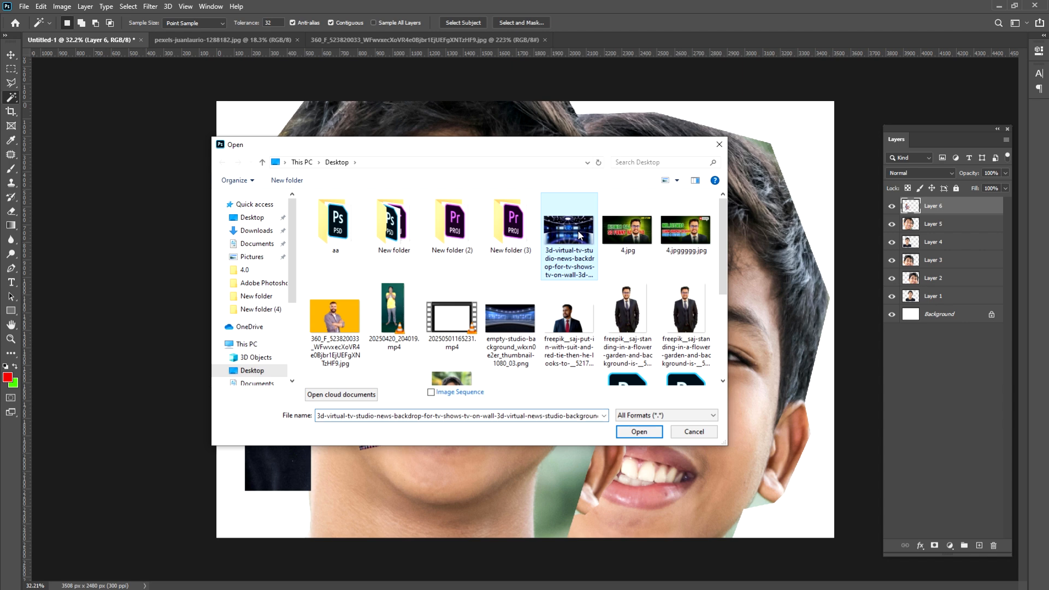
pyautogui.click(645, 434)
pyautogui.hotkey('ctrl', 'shift', 'Tab')
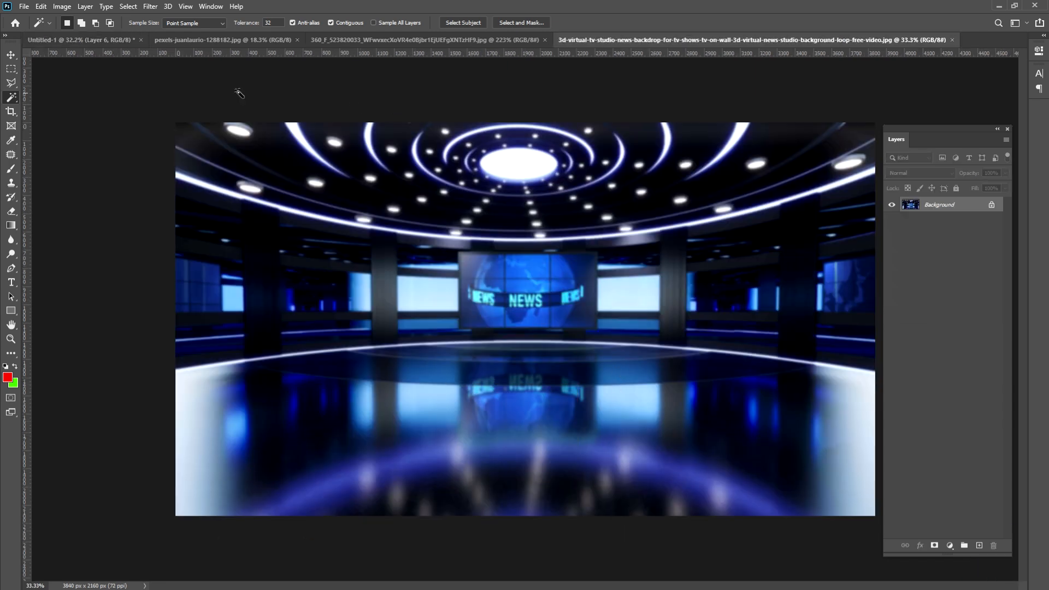
# Copy the selected man from the yellow-background photo into the news studio image and switch to the Move tool
pyautogui.click(84, 39)
pyautogui.click(360, 40)
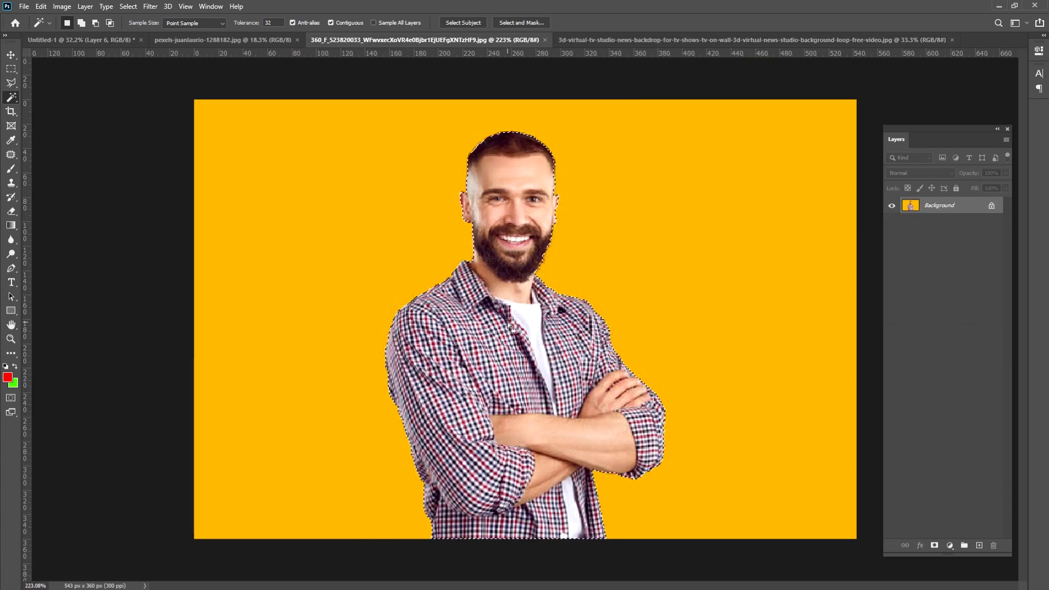
pyautogui.click(641, 40)
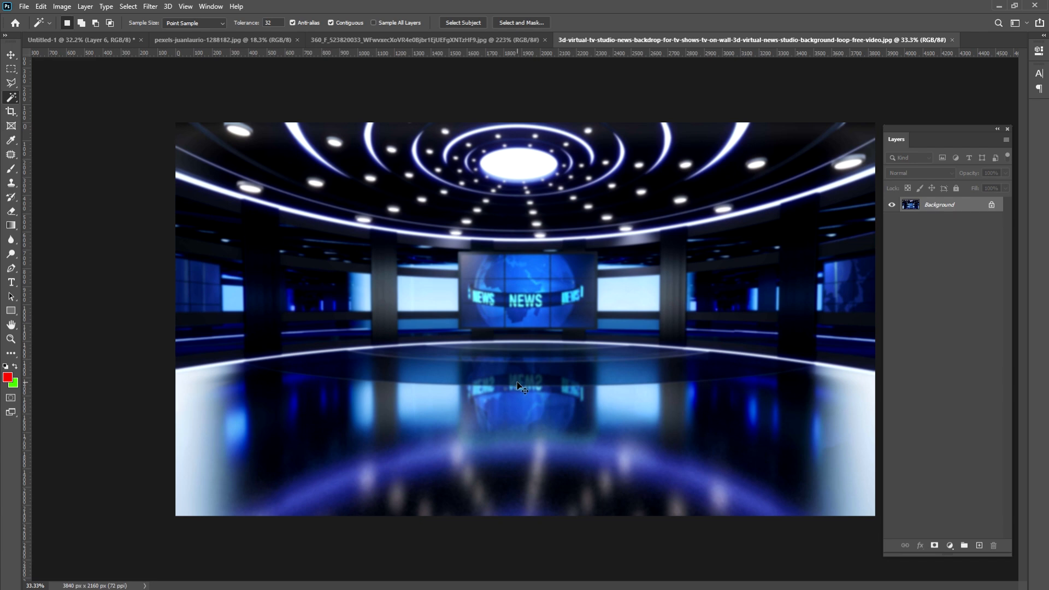
pyautogui.hotkey('ctrl', 'v')
pyautogui.click(11, 55)
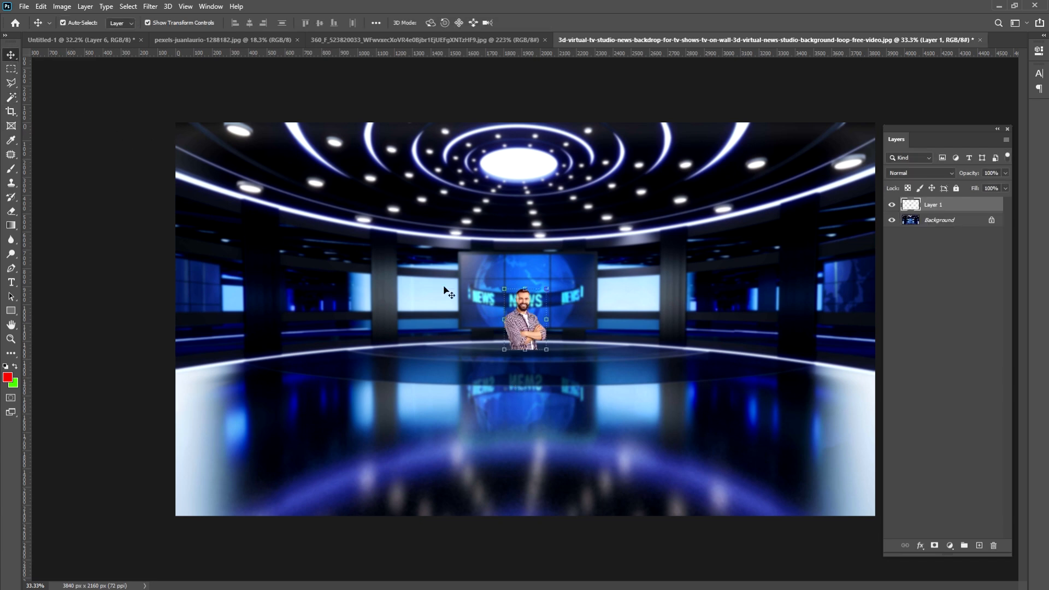
# Scale the pasted man to about 647% and move him about 180 px right and 78 px down in the studio
pyautogui.moveTo(525, 349); pyautogui.dragTo(538, 557)
pyautogui.moveTo(526, 286); pyautogui.dragTo(525, 160)
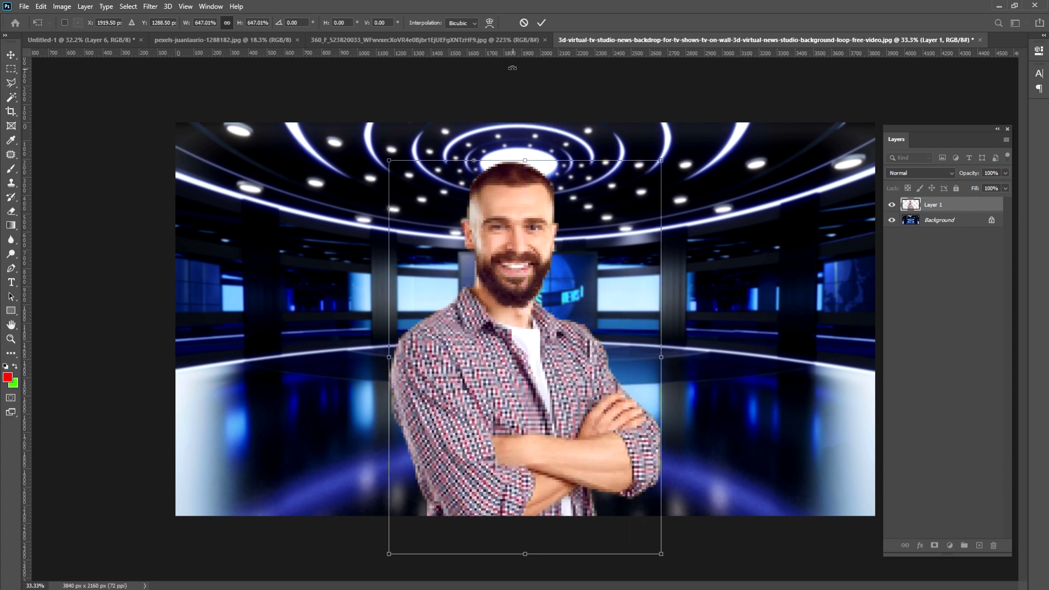
pyautogui.click(539, 24)
pyautogui.moveTo(514, 268); pyautogui.dragTo(547, 283)
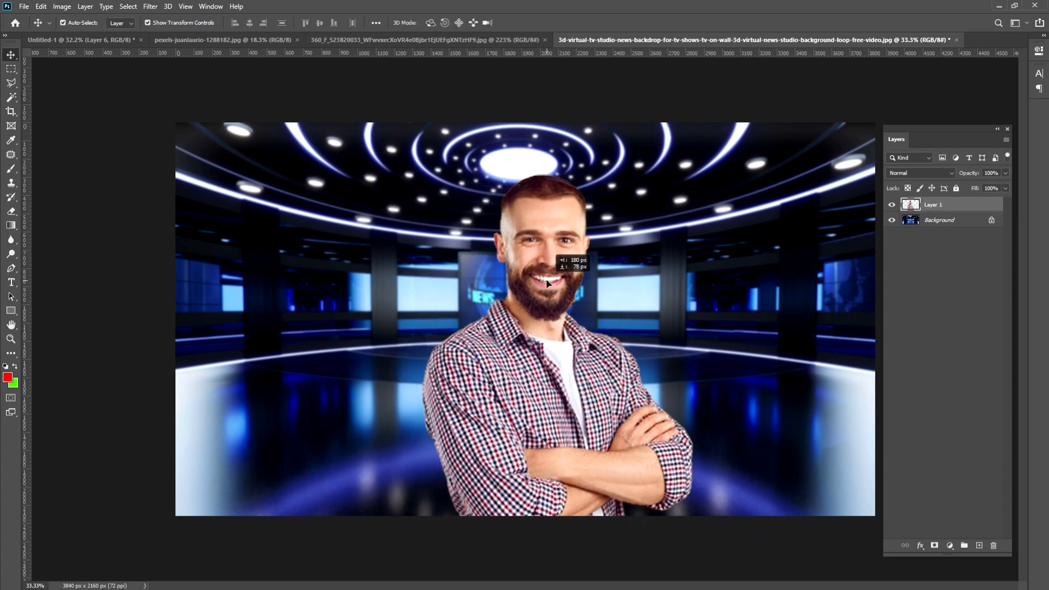
# Compare the studio composite with the original yellow-background photo and deselect the man's layer in the composite
pyautogui.click(363, 40)
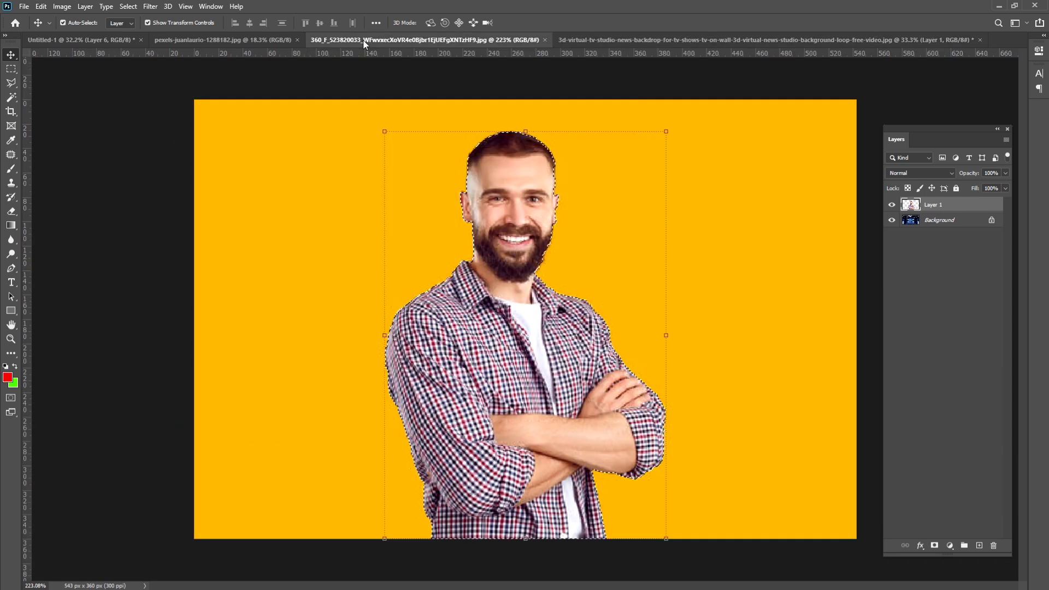
pyautogui.click(690, 42)
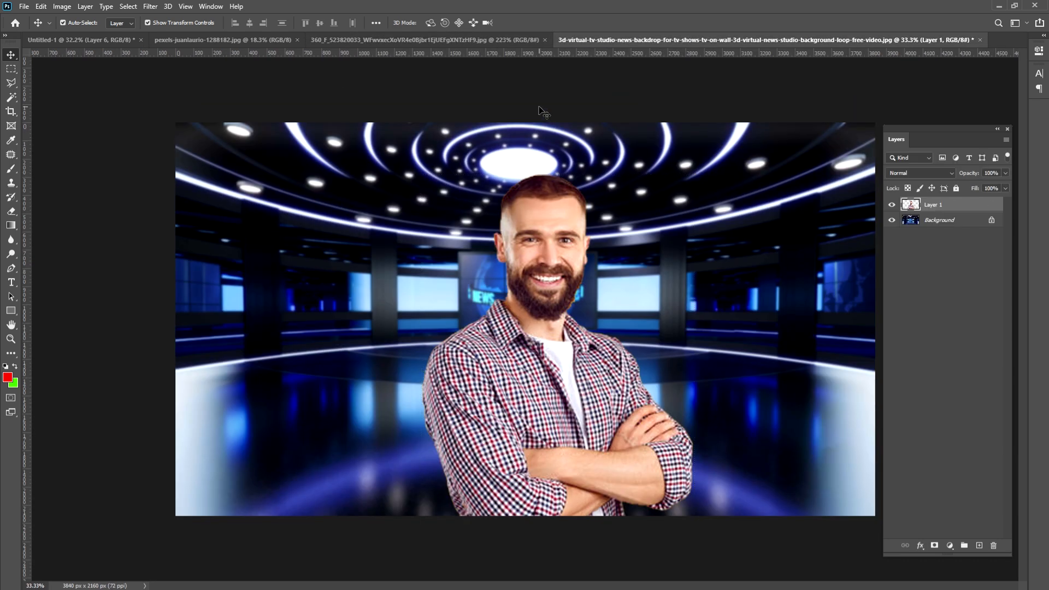
pyautogui.click(539, 106)
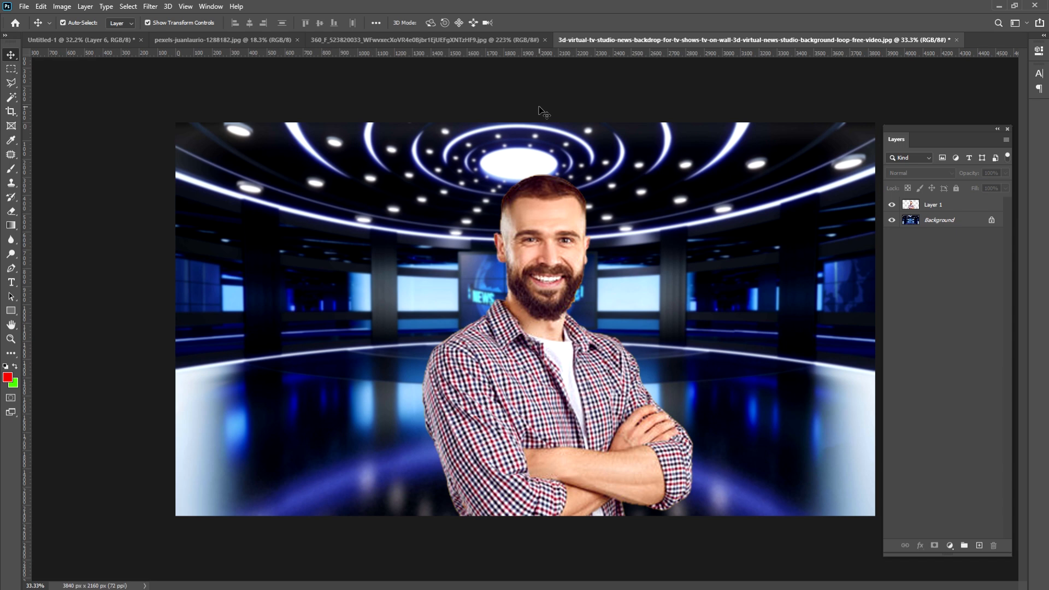